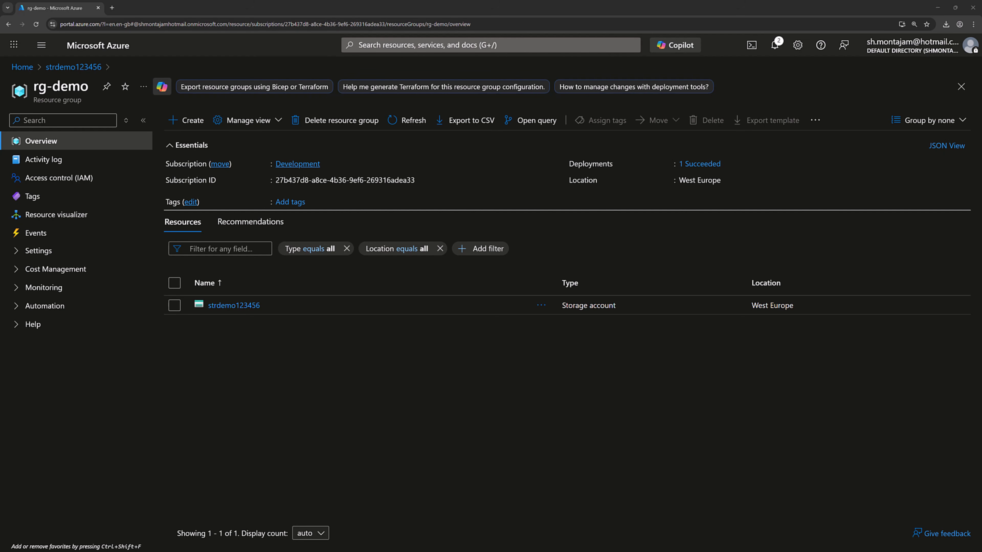
- Create a file share named demo in the storage account strdemo123456 with backup disabled
left_click(174, 305)
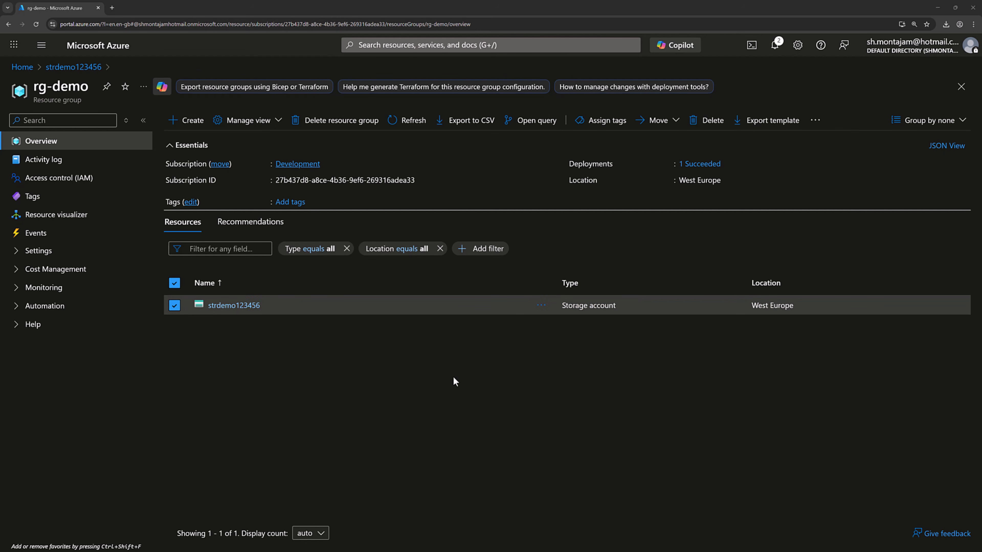
left_click(228, 306)
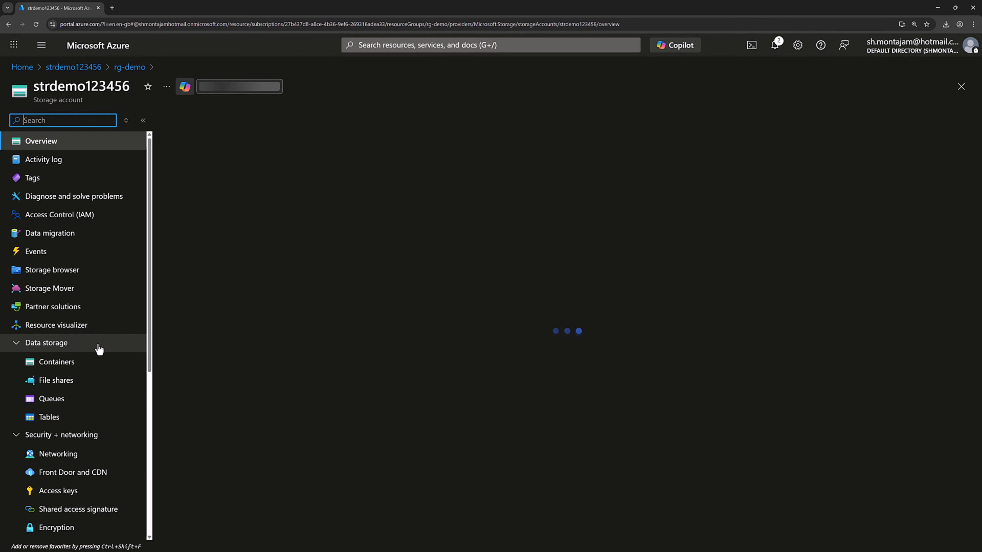
left_click(60, 380)
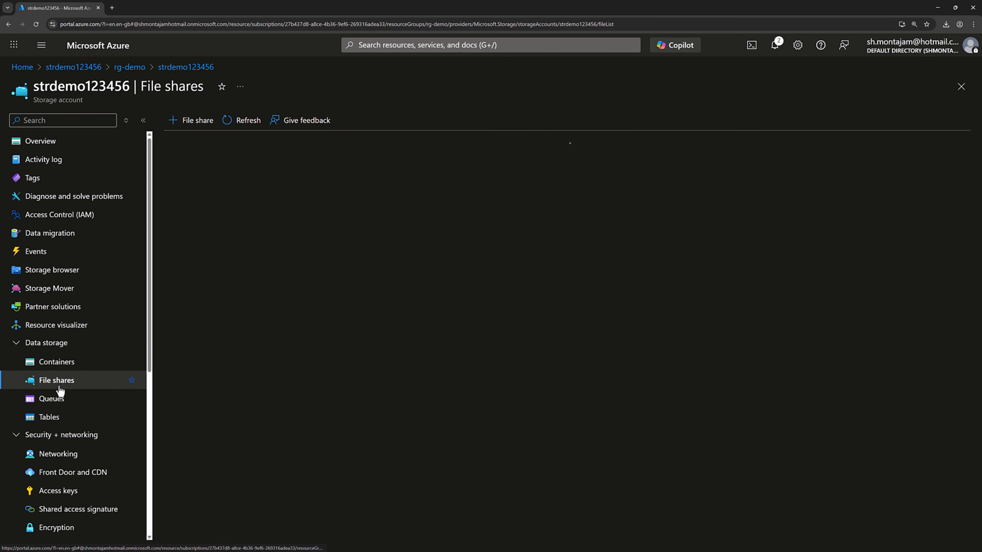
left_click(194, 120)
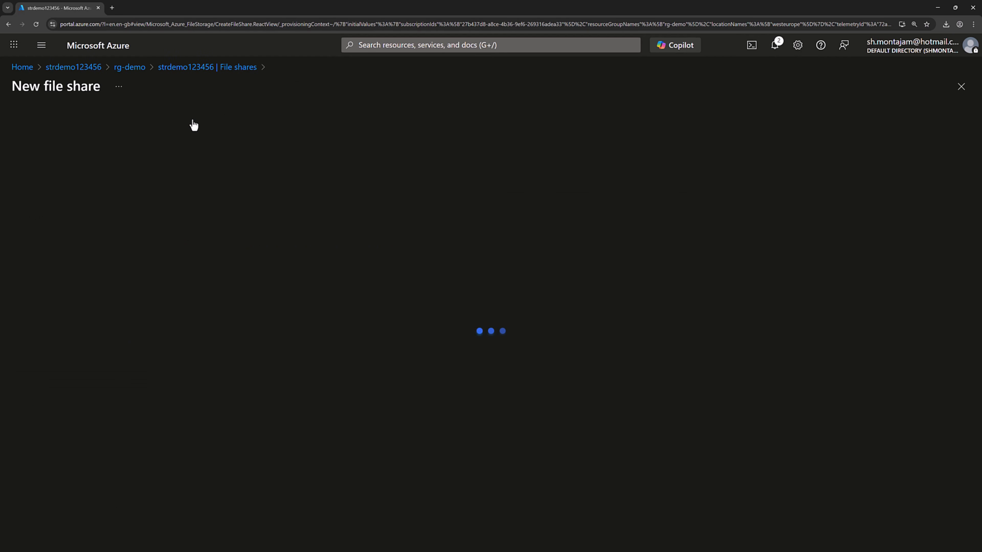
left_click(229, 151)
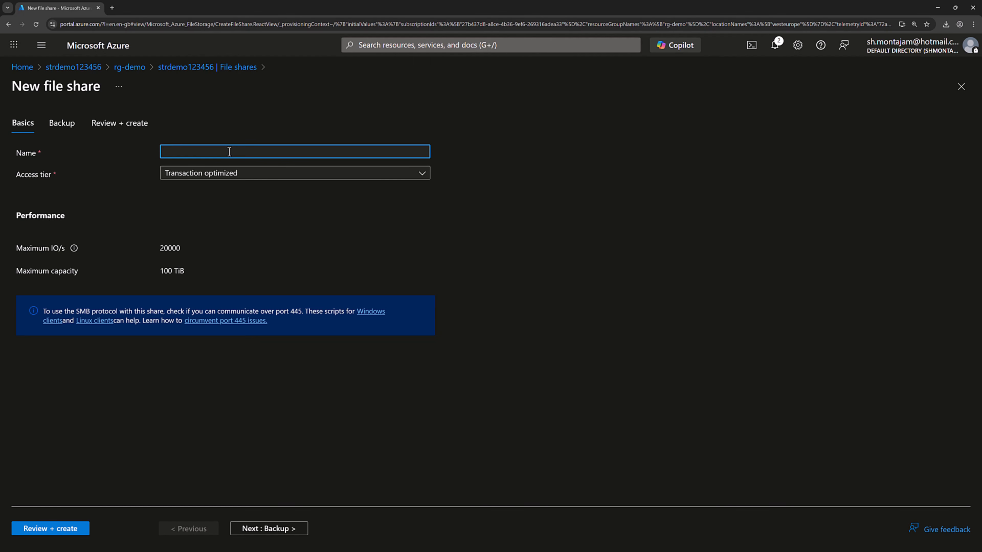
type("demo")
left_click(280, 528)
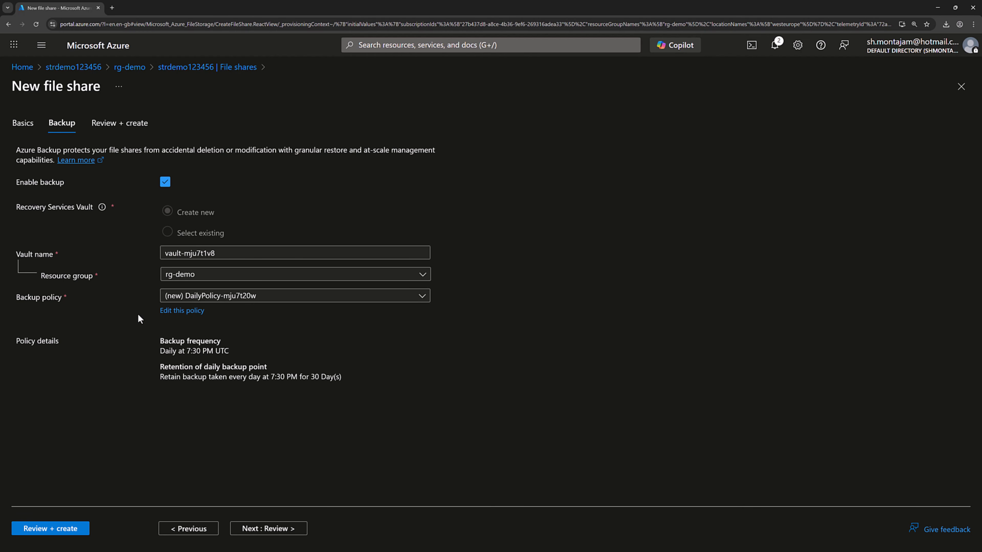
left_click(166, 182)
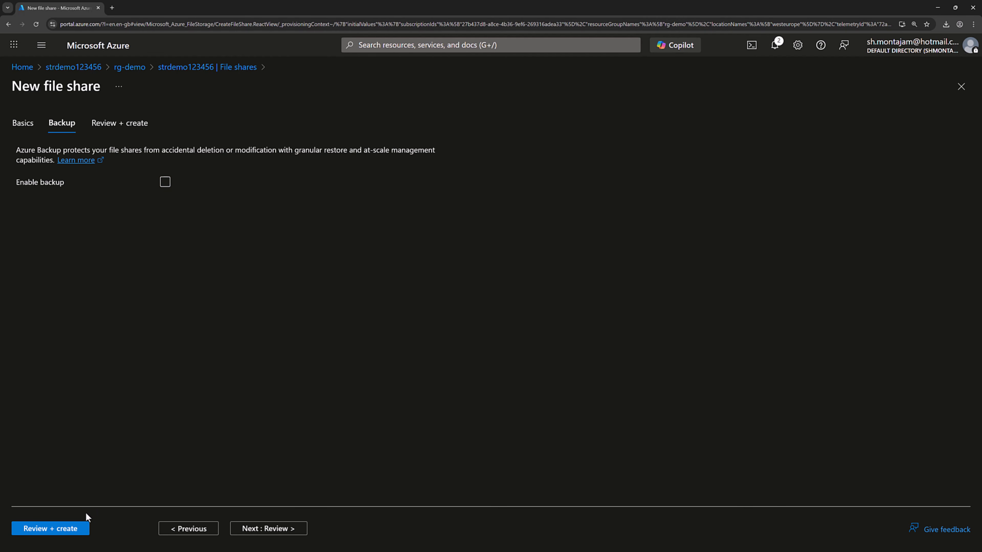
left_click(75, 528)
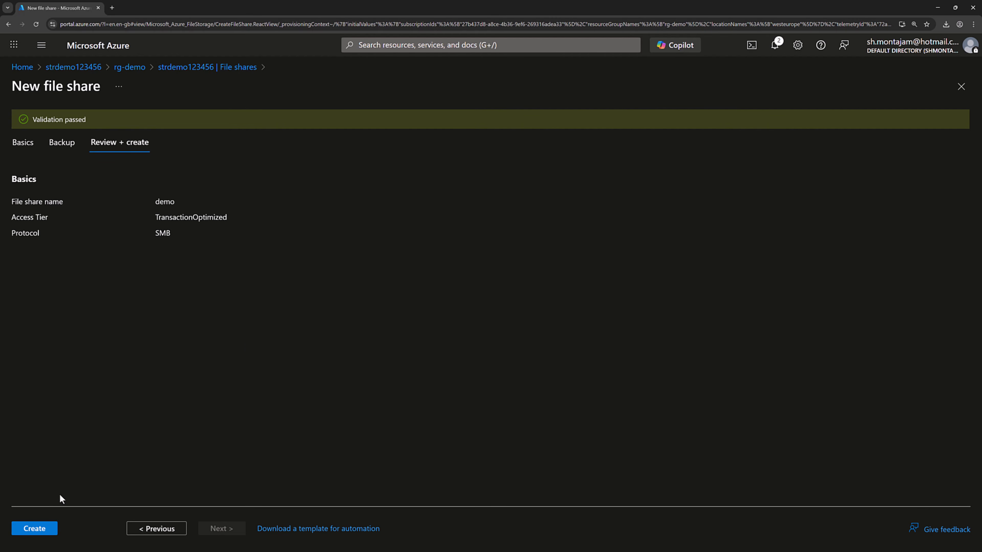
left_click(38, 528)
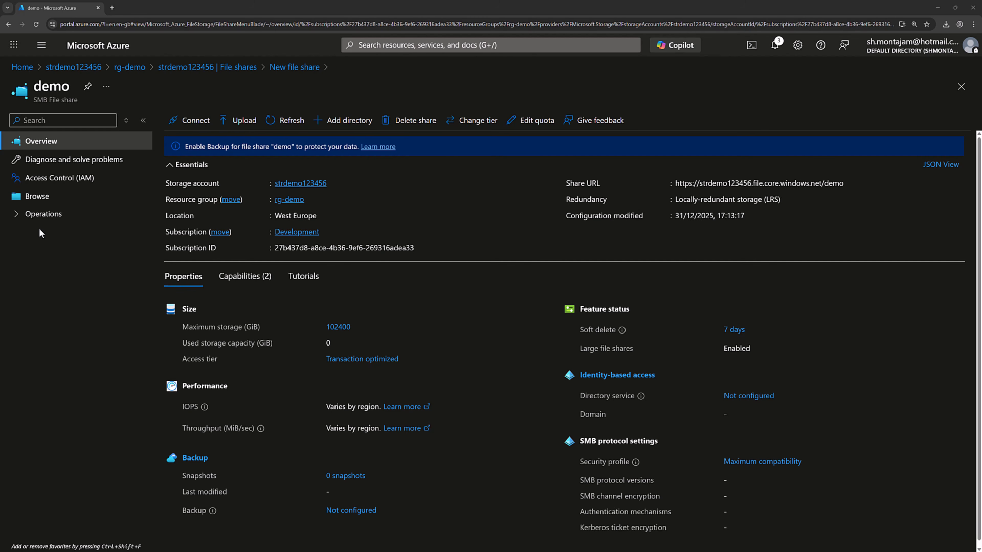
- Upload the text files Script01 through Script05 from the Downloads Files folder to the demo file share
left_click(37, 199)
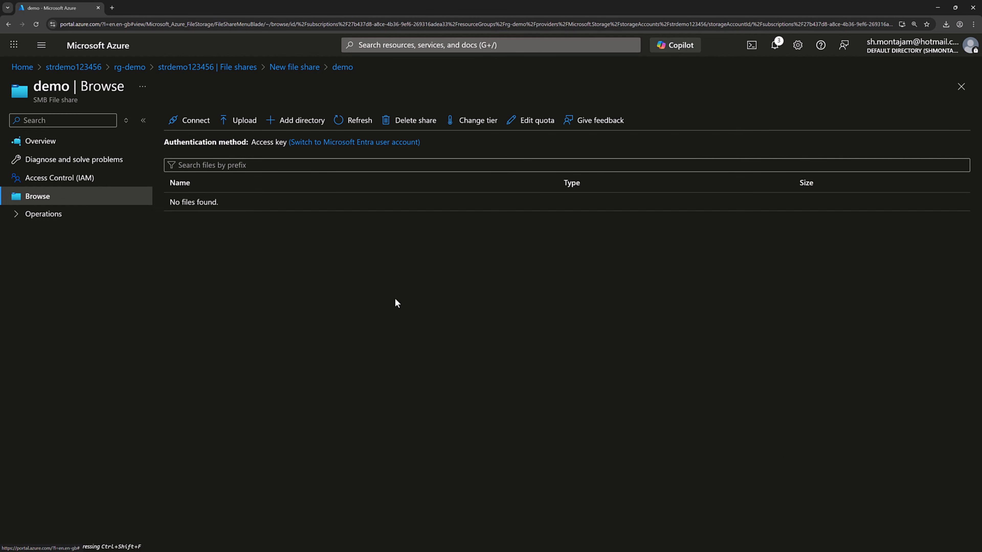
left_click(237, 122)
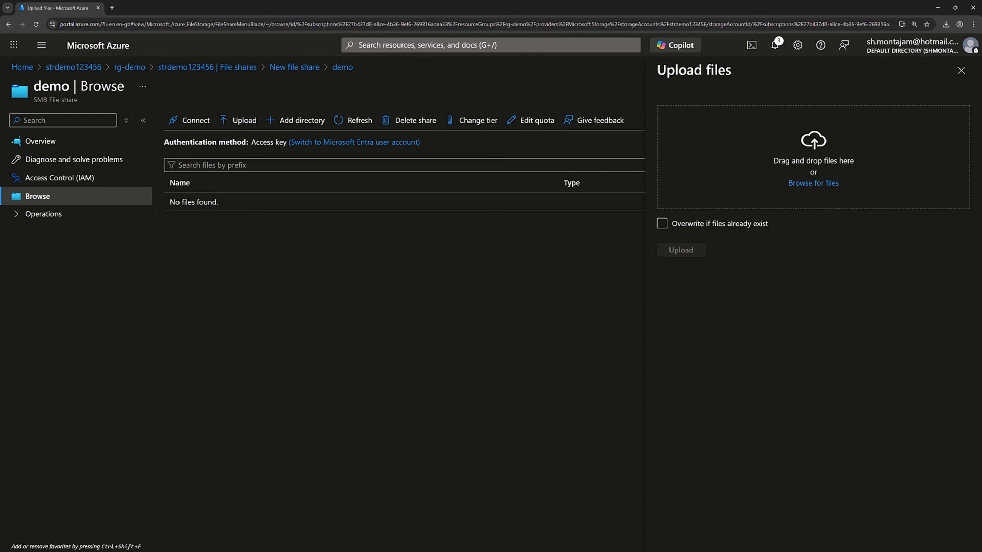
left_click_drag(979, 246, 402, 127)
left_click_drag(309, 315, 156, 188)
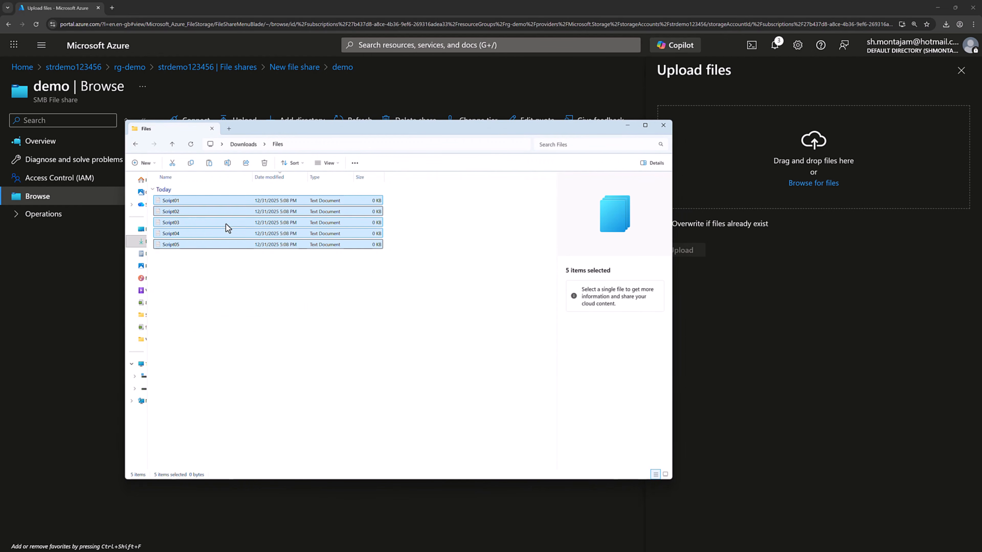
left_click_drag(207, 230, 775, 150)
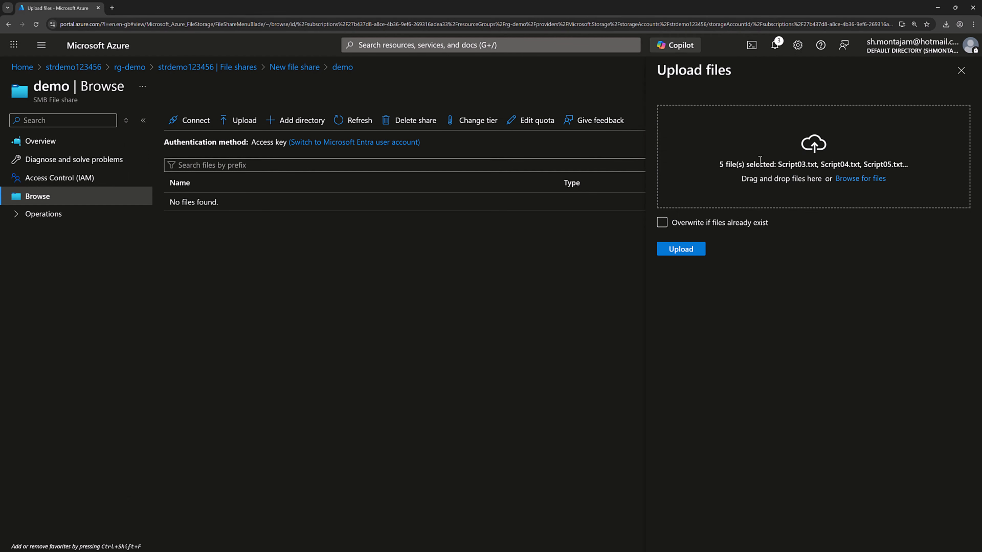
left_click(682, 250)
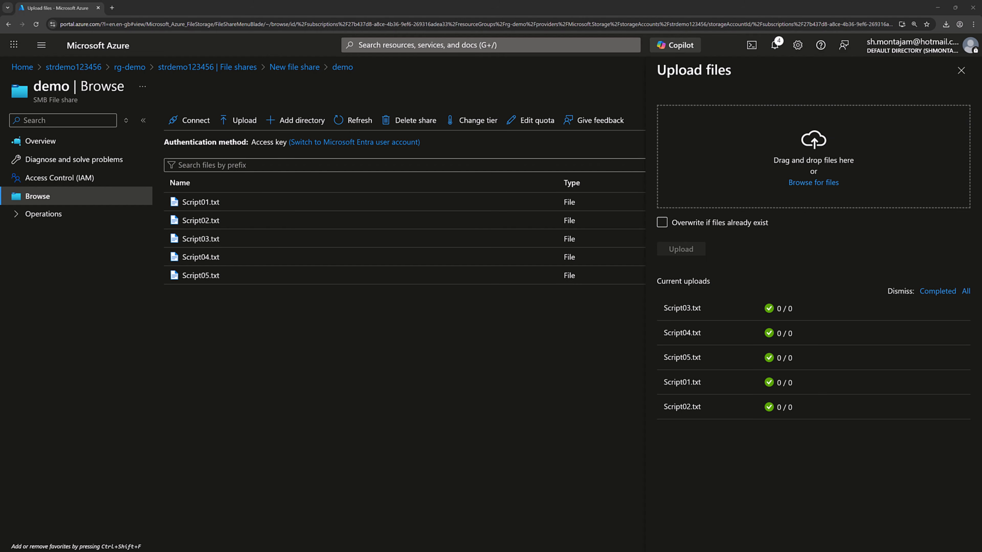
- Create a Recovery Services vault named rsv-fileshare-backup in the resource group rg-demo
left_click(466, 44)
type("r")
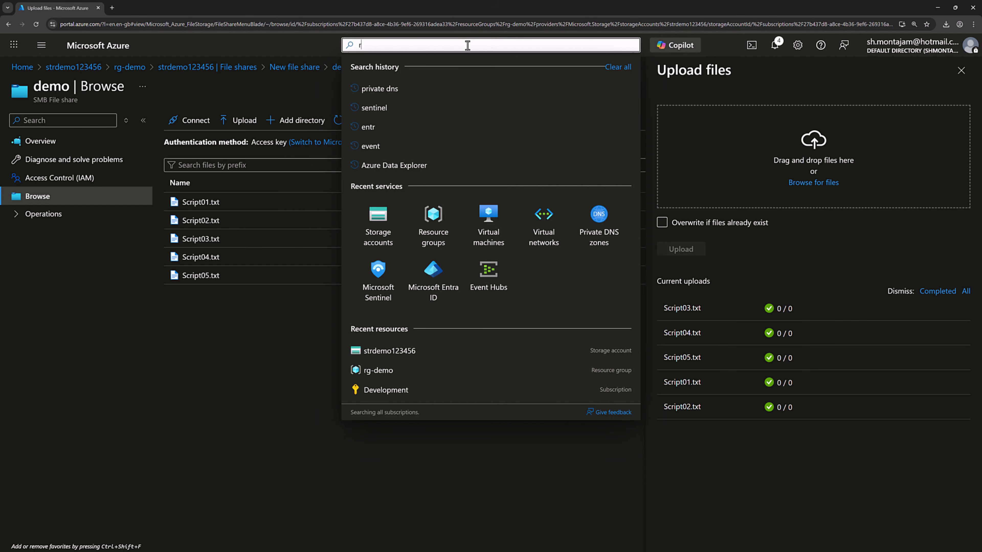
type("ecove")
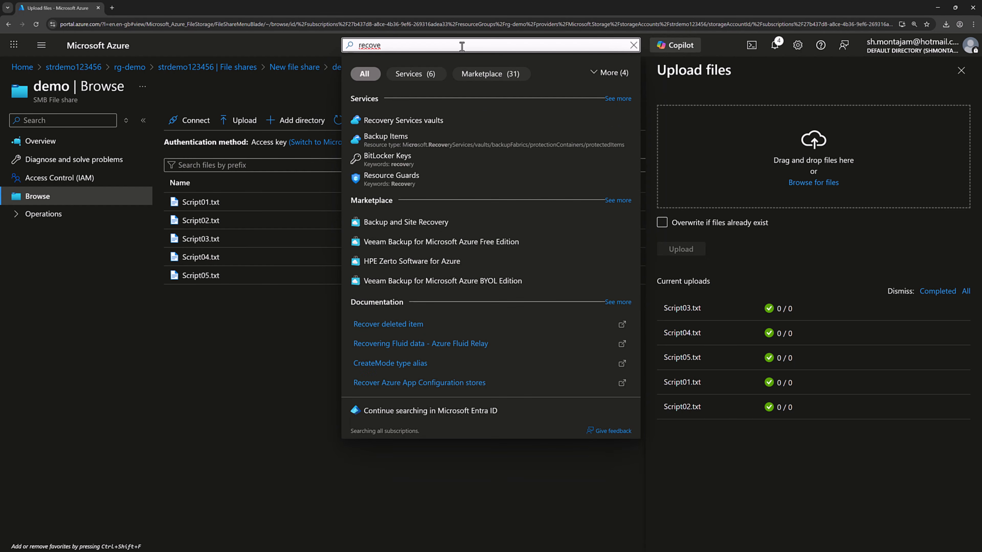
left_click(425, 121)
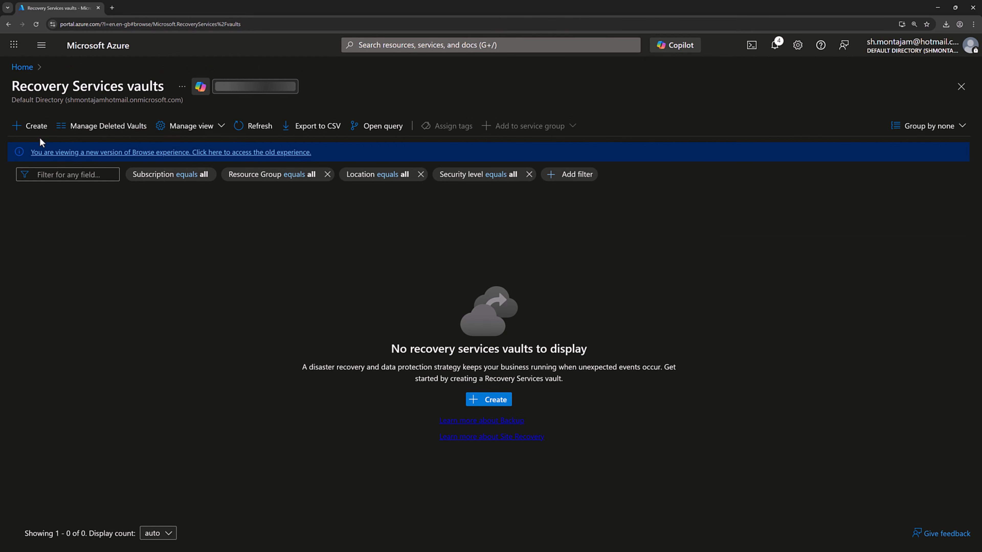
left_click(36, 126)
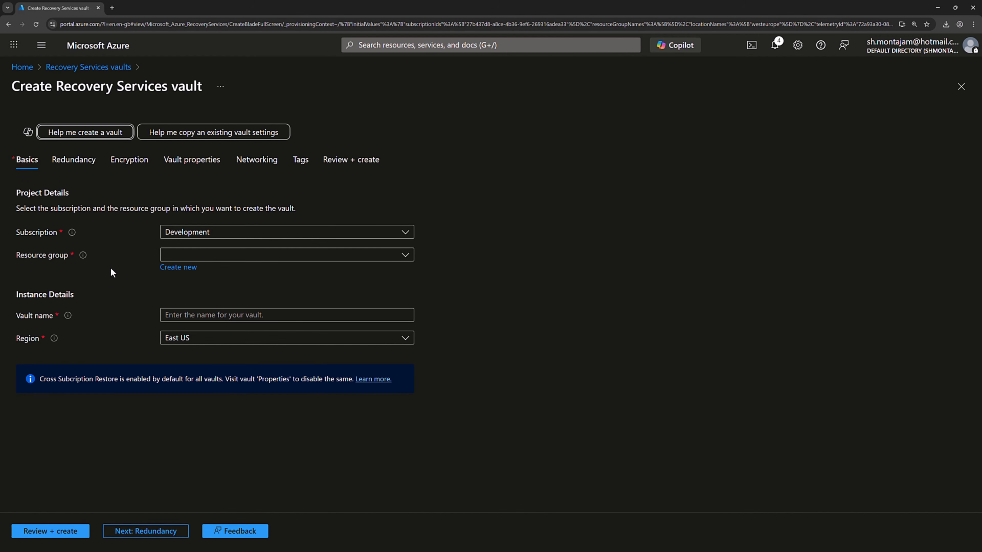
left_click(211, 257)
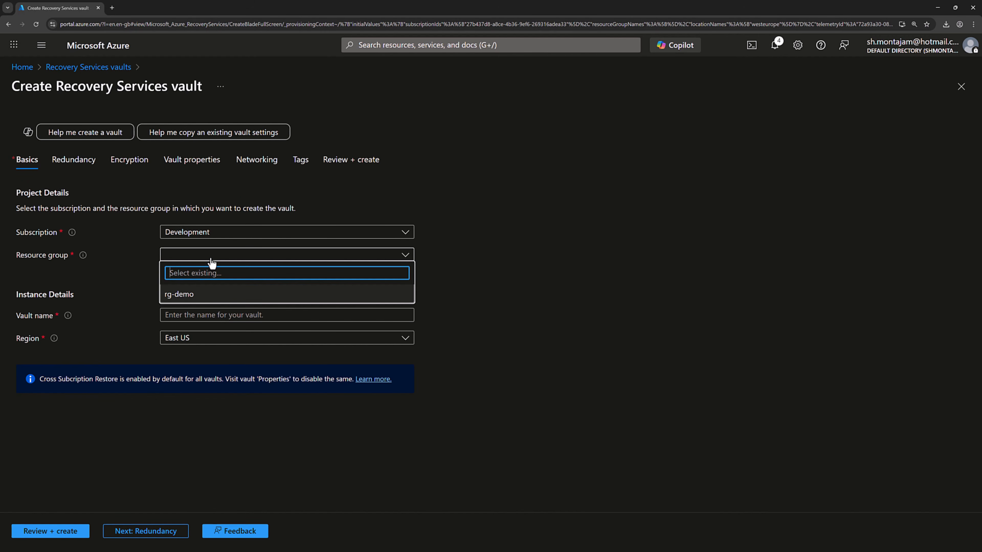
left_click(190, 299)
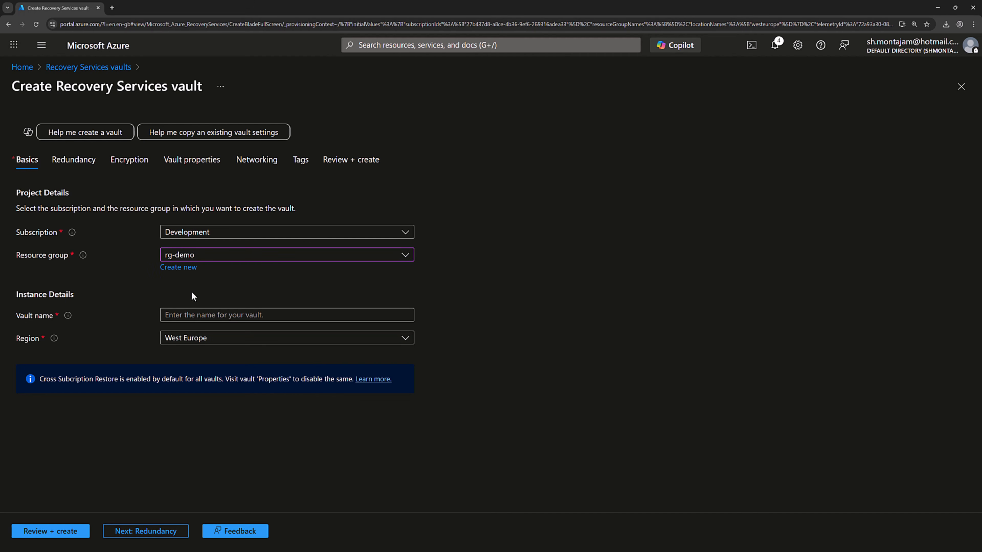
left_click(200, 314)
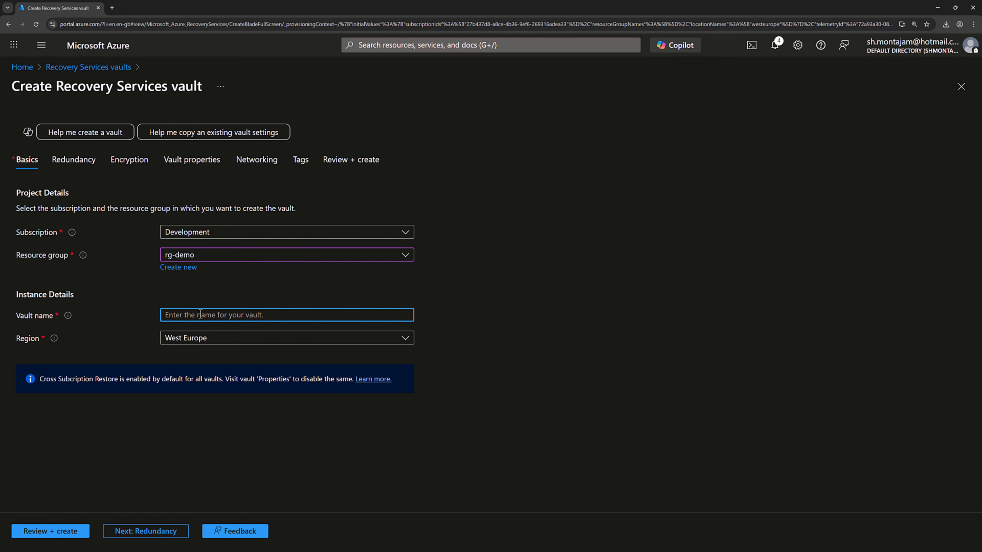
type("rsv-fileshare-backup")
left_click(73, 533)
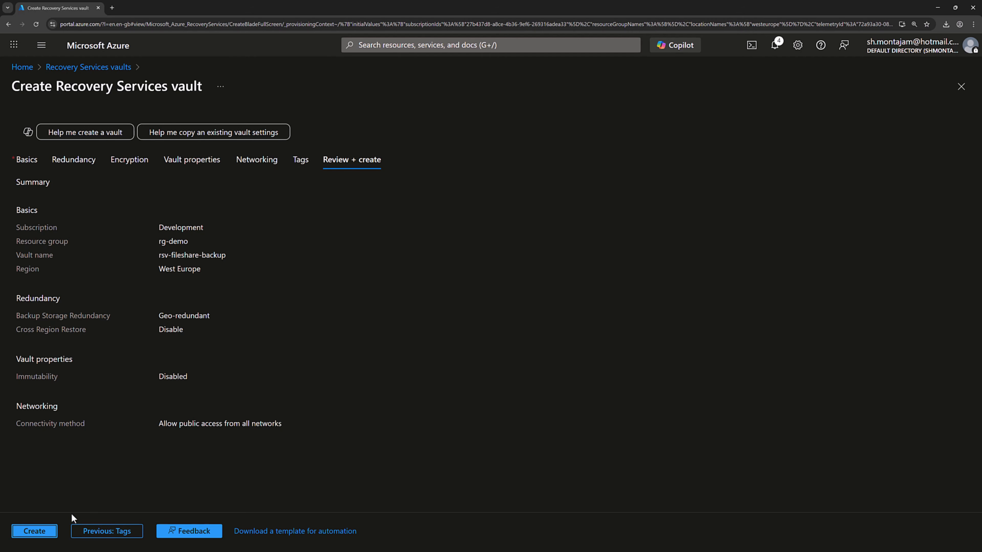
left_click(30, 533)
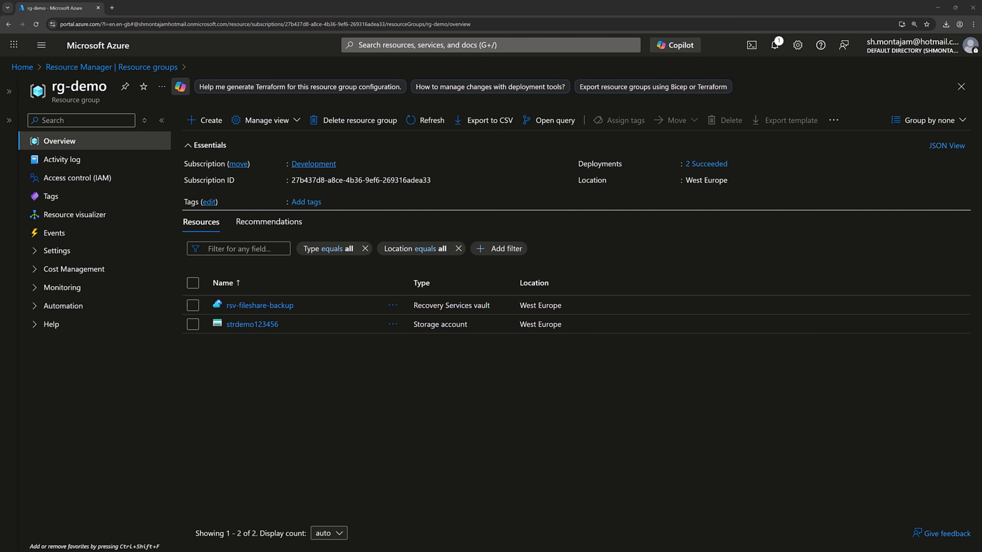
- Open the backup configuration of the demo share in strdemo123456 in a separate browser tab, with its new daily policy open for editing
middle_click(250, 328)
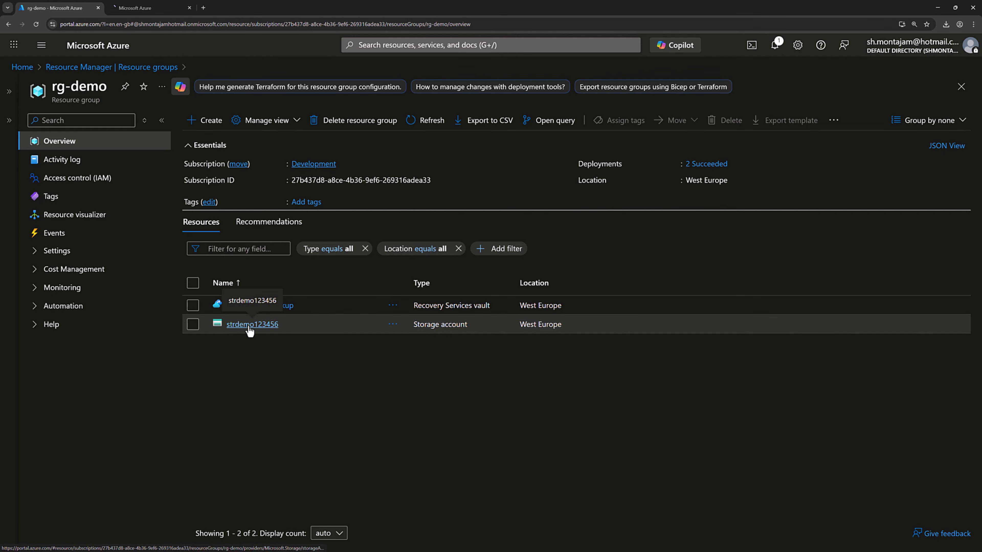
left_click(148, 6)
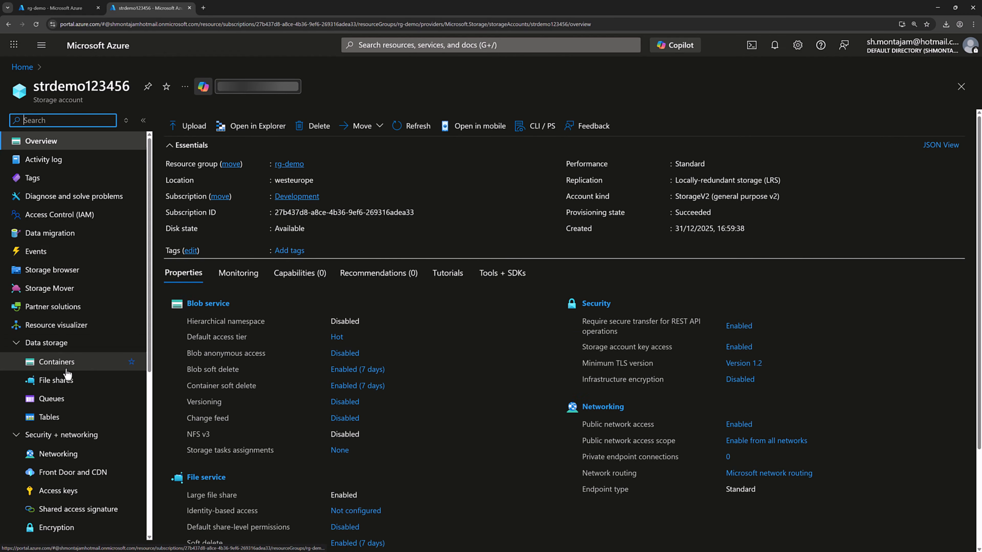
left_click(66, 381)
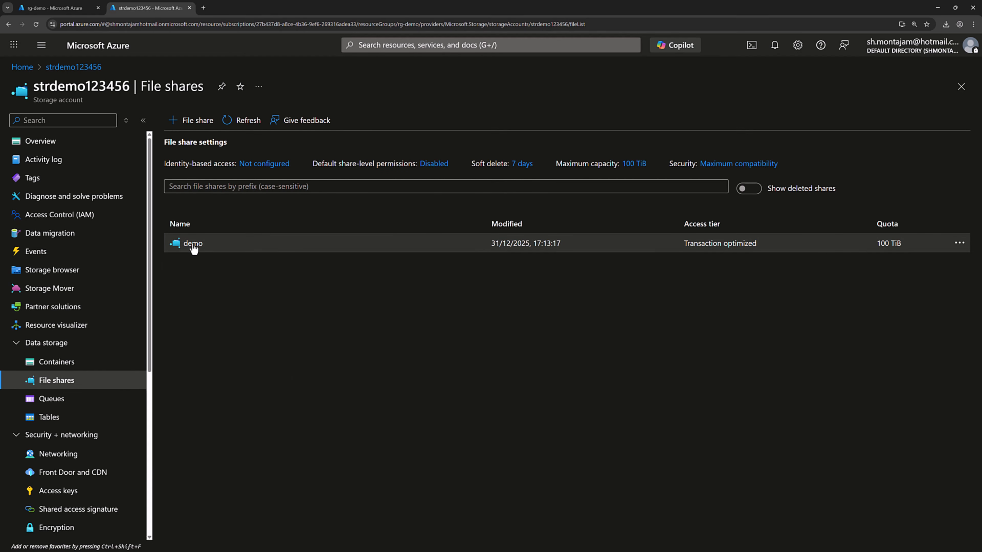
left_click(192, 243)
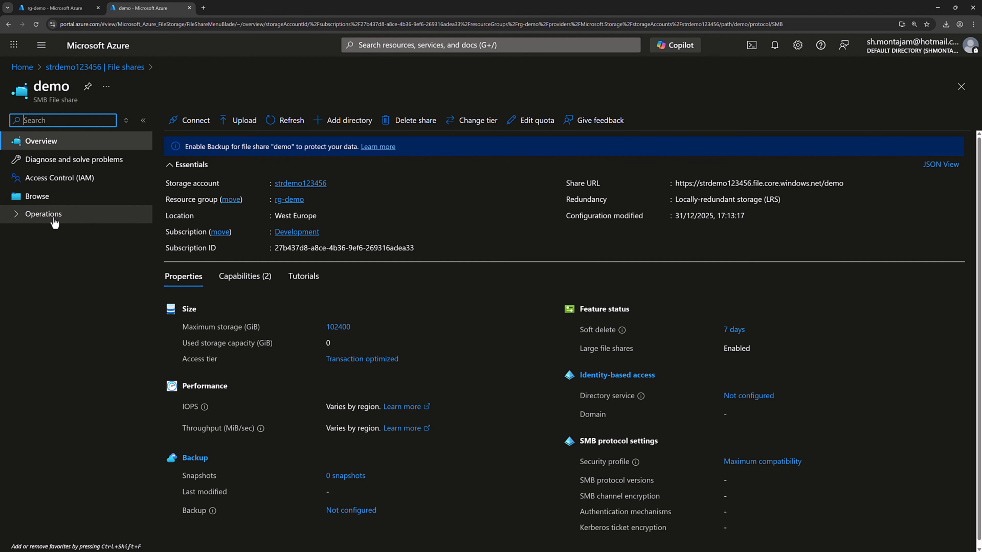
left_click(18, 216)
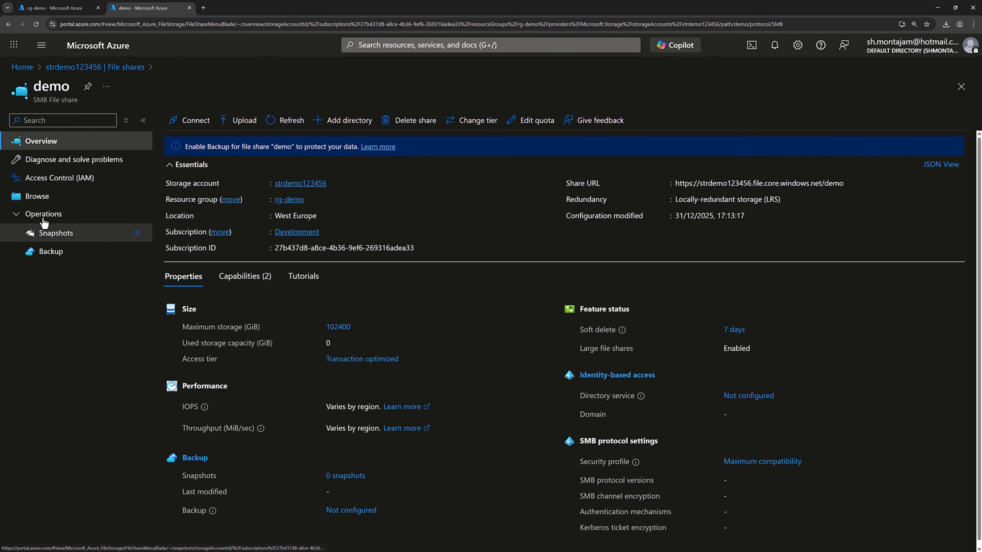
left_click(53, 257)
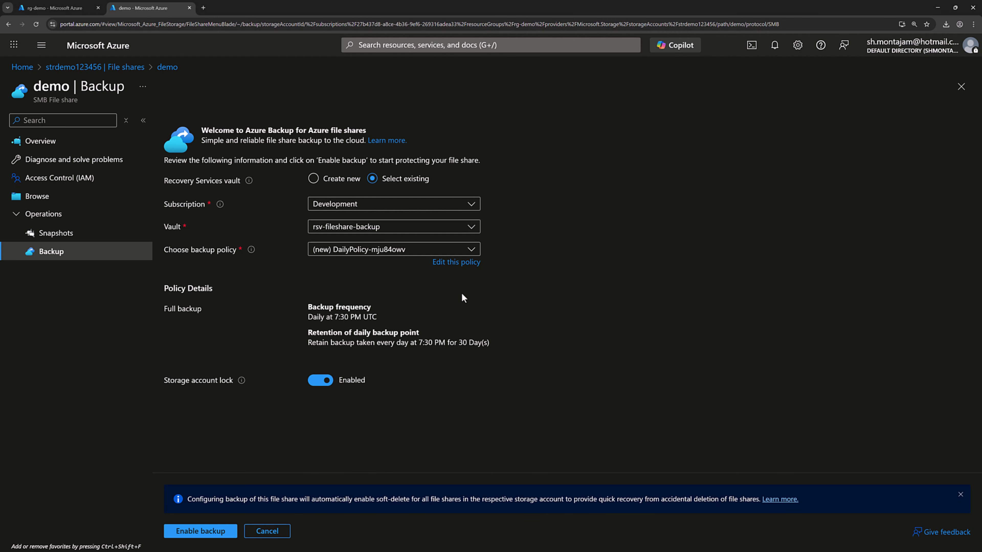
left_click(460, 263)
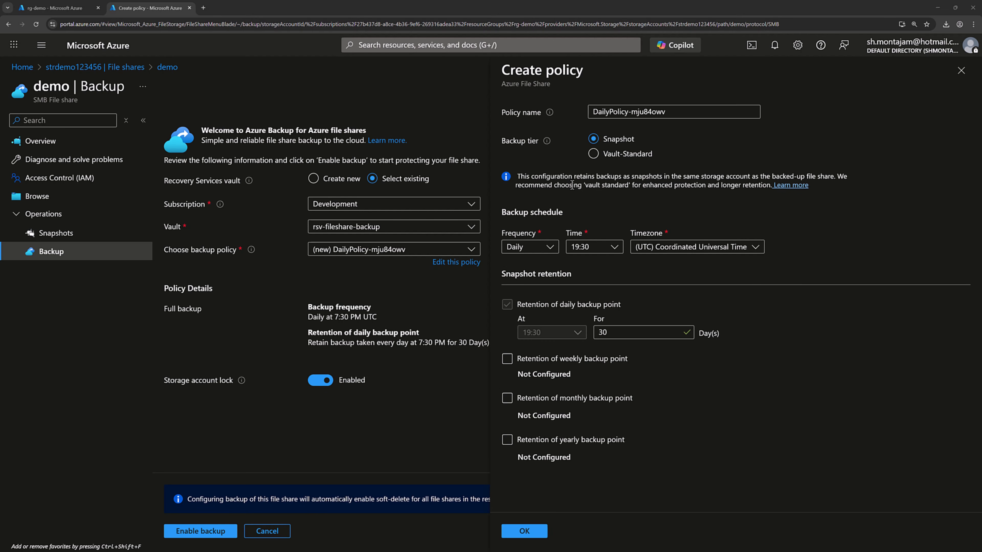
- Compare the policy's Vault-Standard and Snapshot backup tiers, and examine the time and frequency choices of the backup schedule
left_click(615, 158)
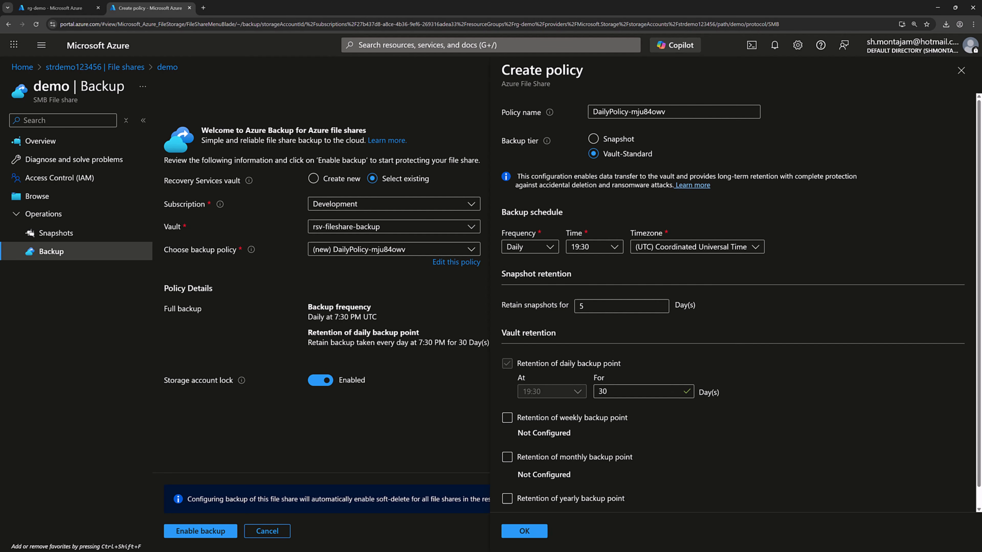
left_click(615, 142)
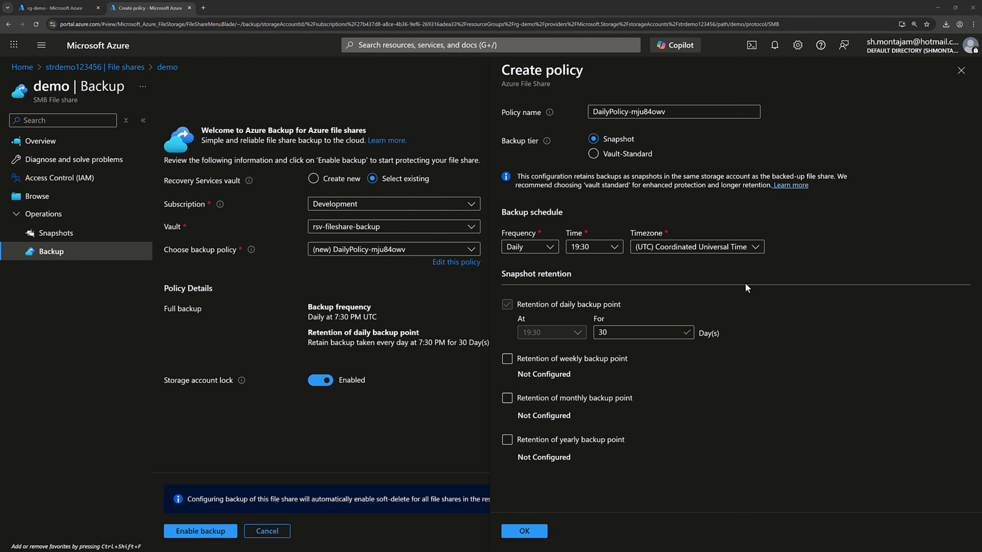
left_click(601, 250)
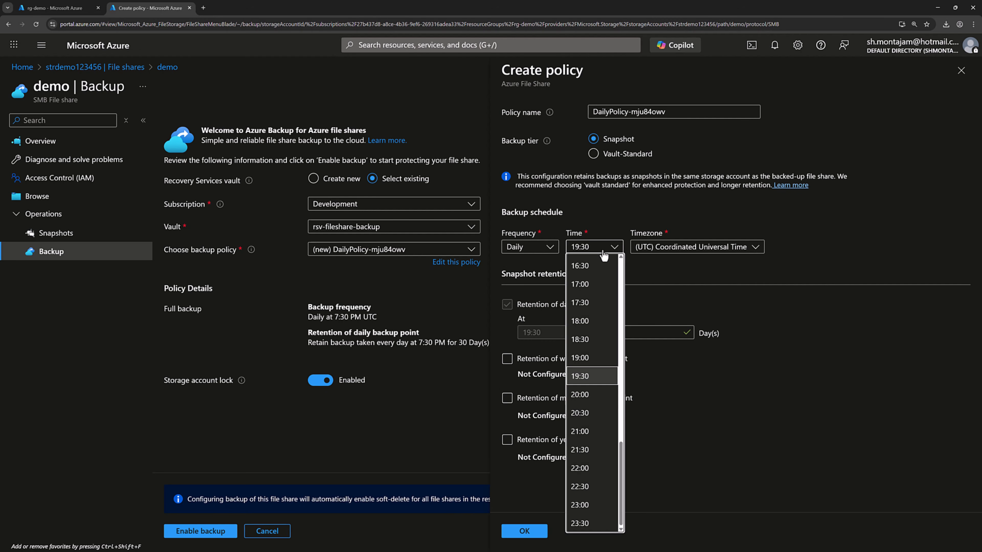
left_click(603, 250)
left_click(551, 250)
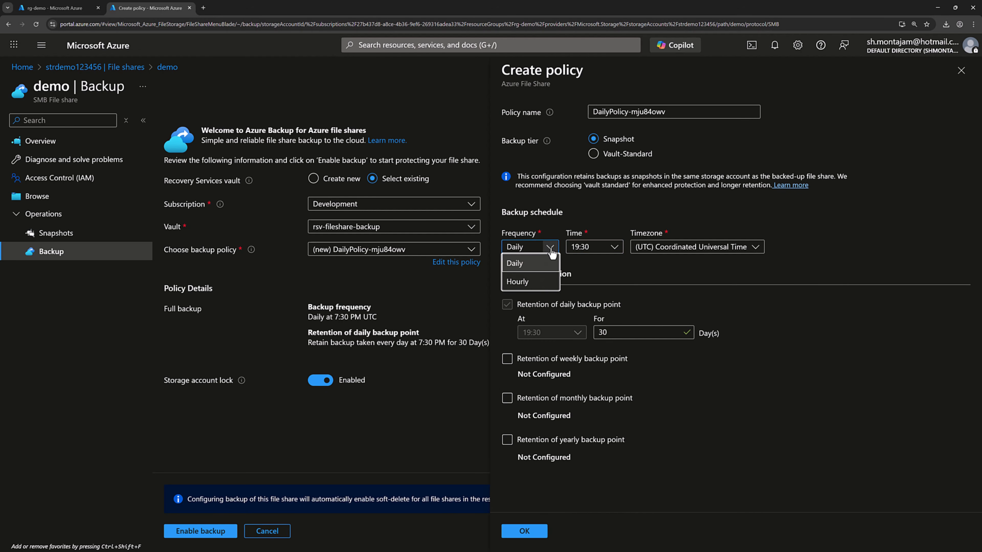
left_click(551, 250)
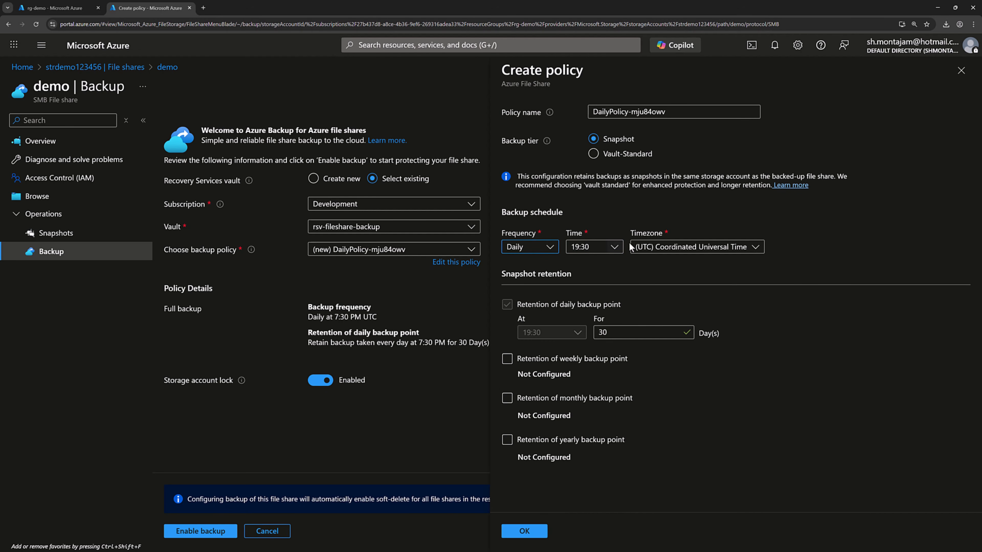
- Check the backup schedule's timezone choices and accept the daily snapshot policy for the demo share
left_click(755, 247)
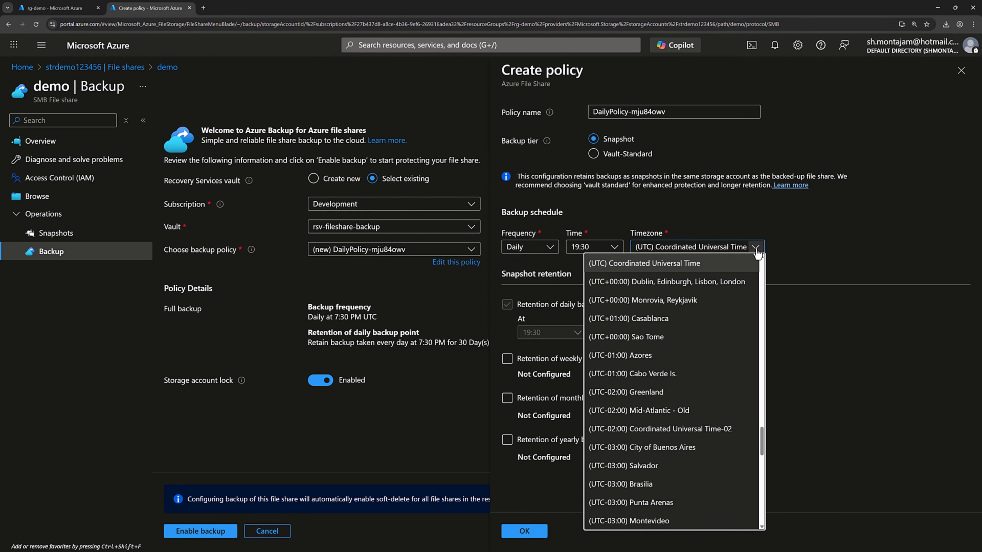
left_click(755, 247)
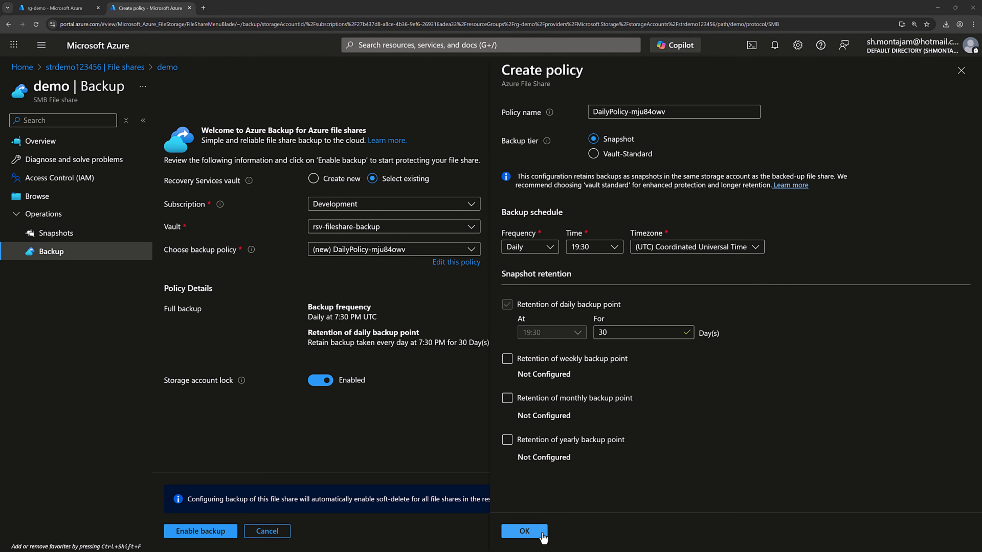
left_click(526, 531)
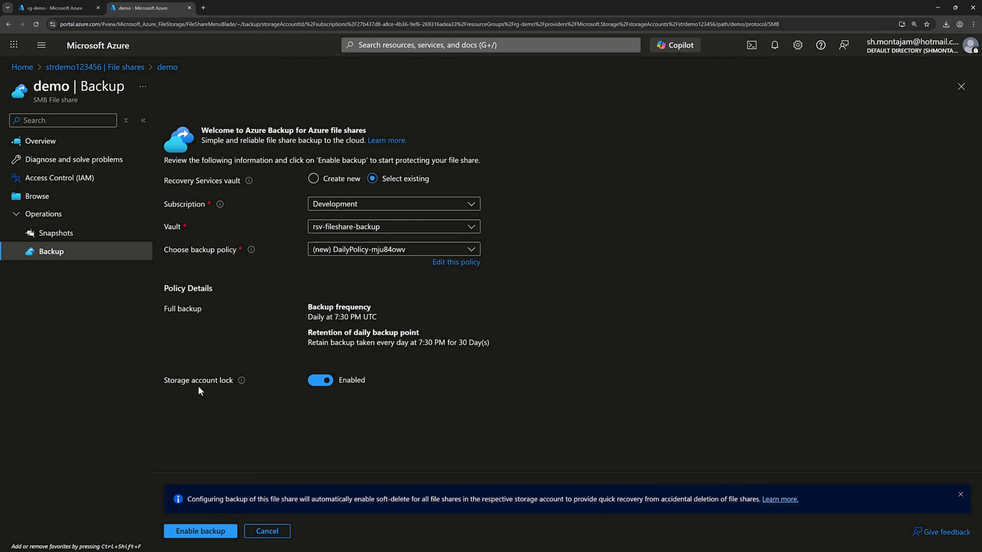
- Disable the storage account lock and enable backup of the demo share in the rsv-fileshare-backup vault
mouse_move(242, 381)
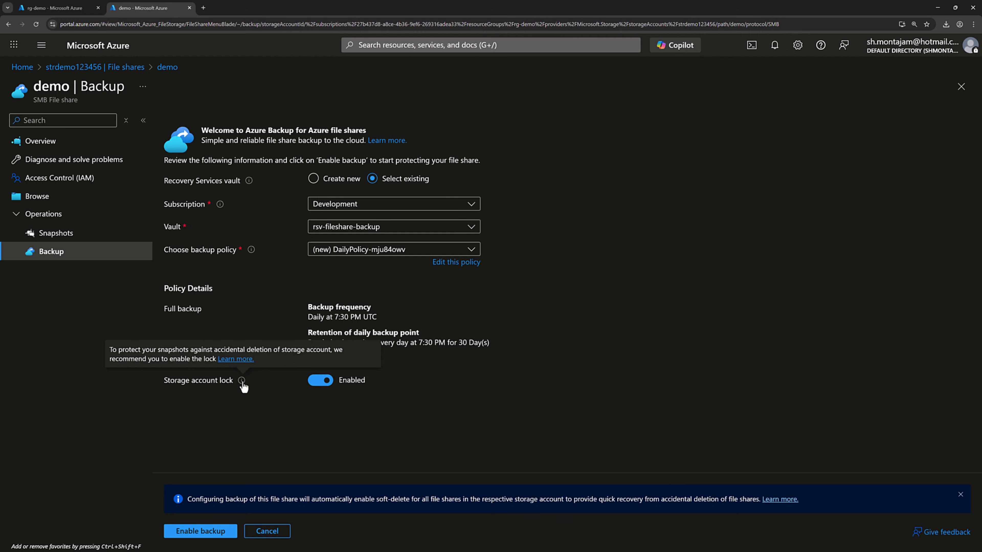
left_click(315, 381)
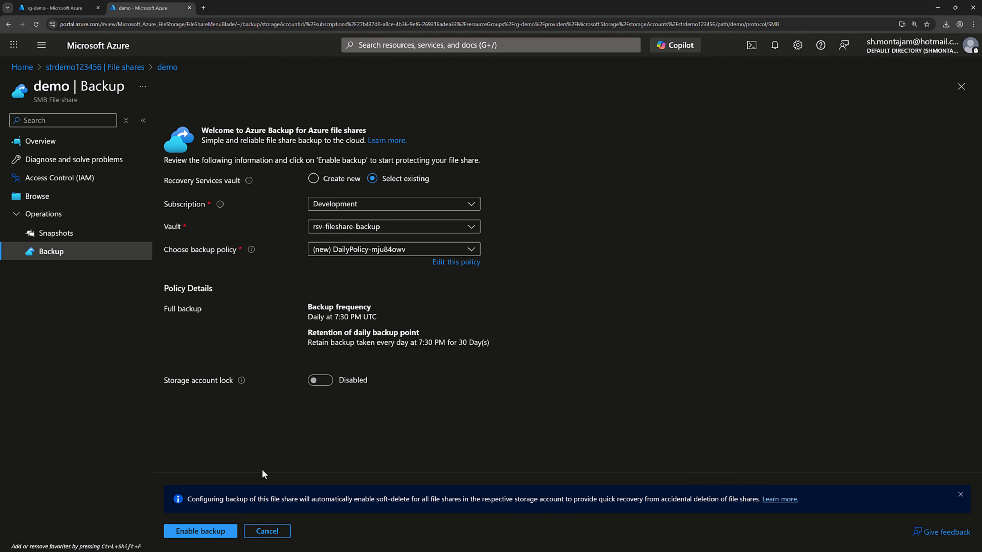
left_click(212, 530)
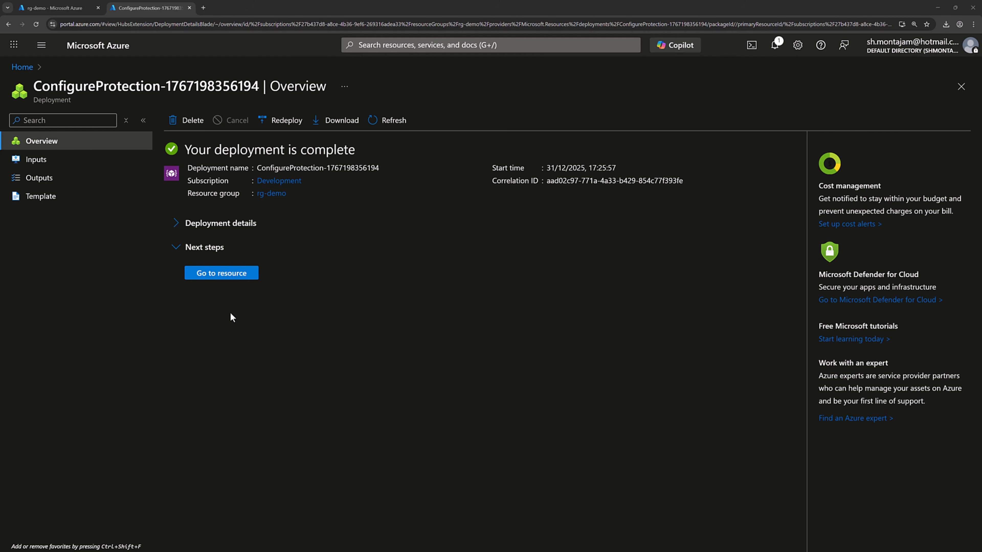
- Start an on-demand backup of the demo share from the vault's Azure Files backup items, retained till 30/01/2026
left_click(231, 282)
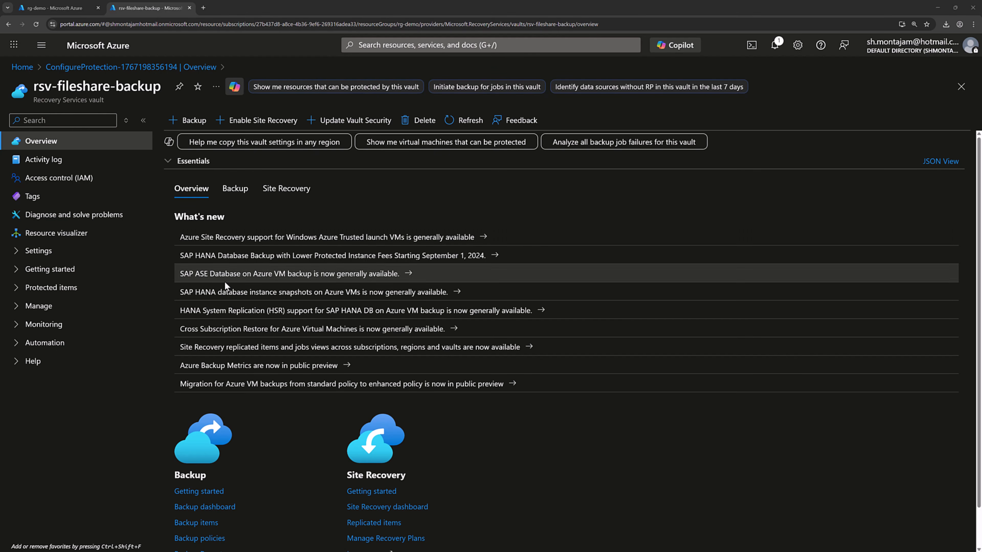
left_click(20, 294)
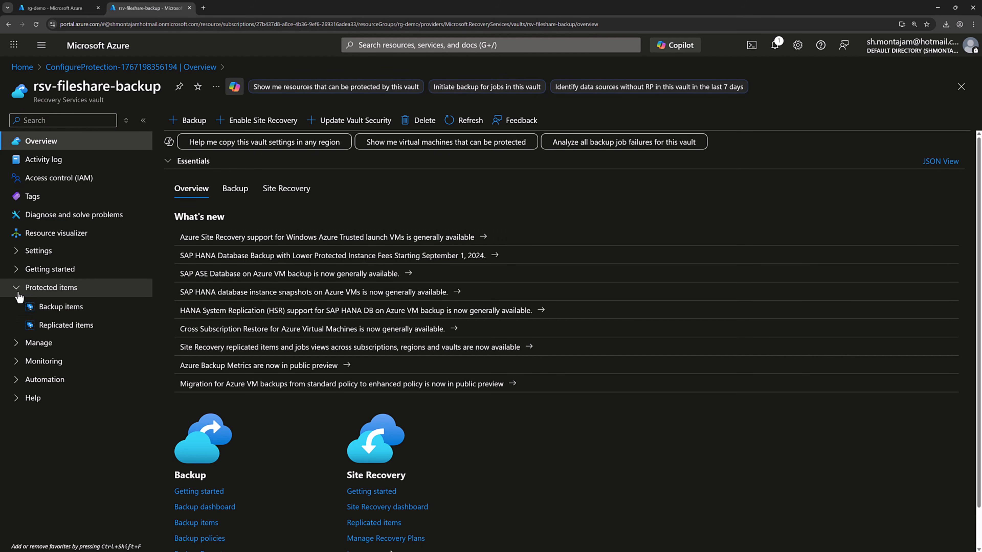
left_click(56, 307)
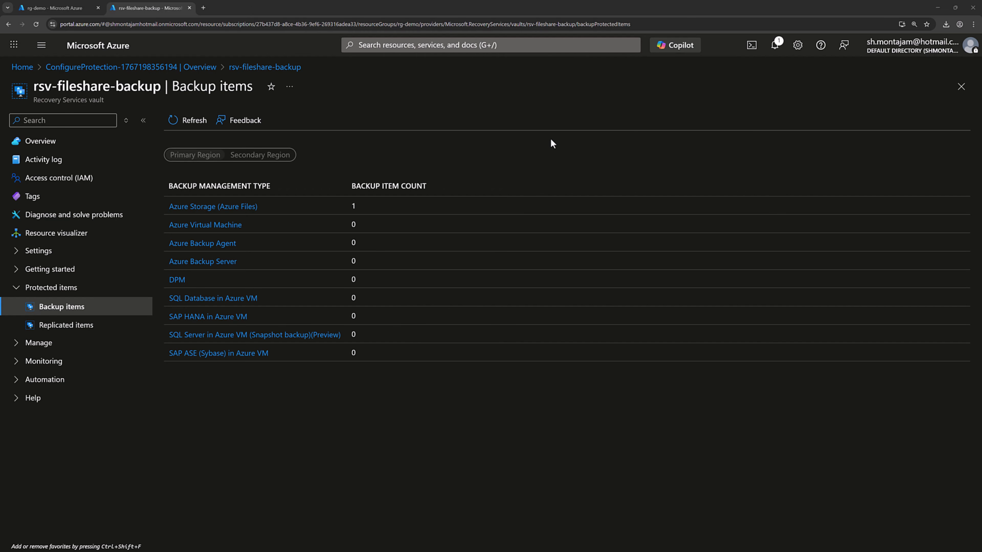
left_click(199, 208)
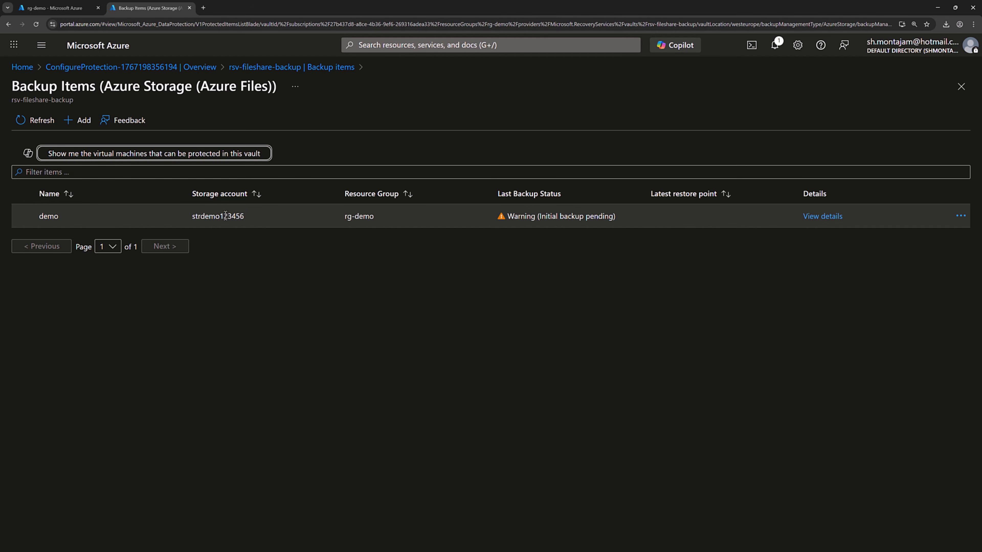
left_click(960, 218)
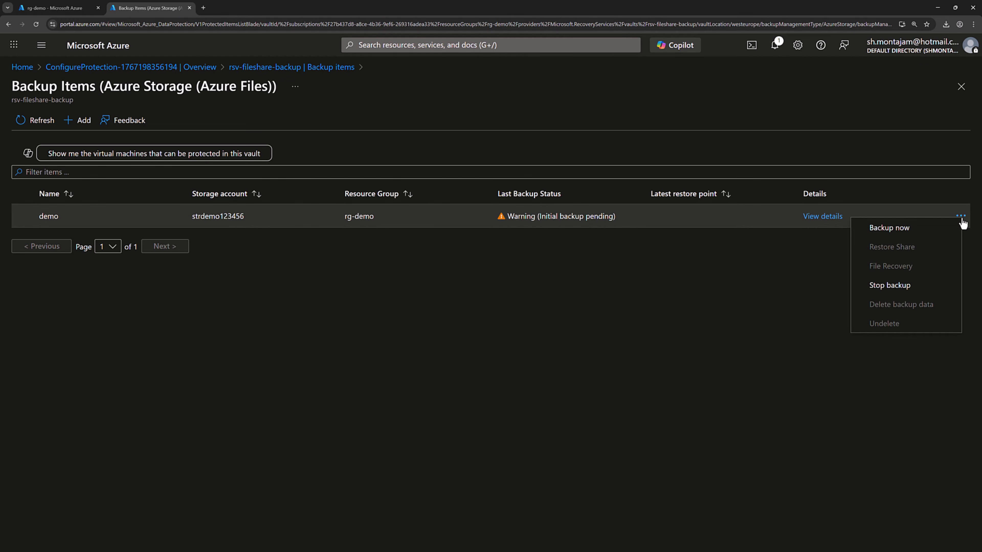
left_click(896, 232)
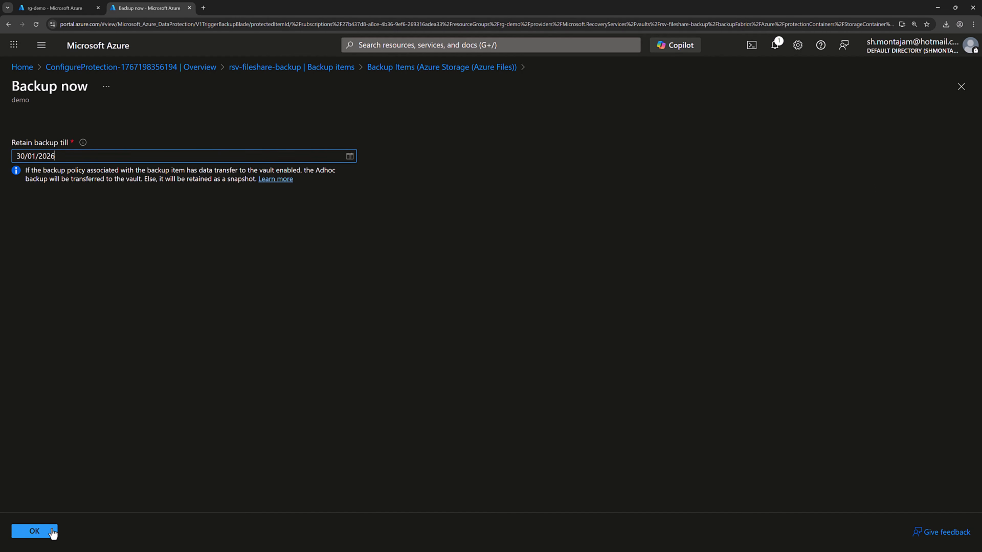
left_click(43, 533)
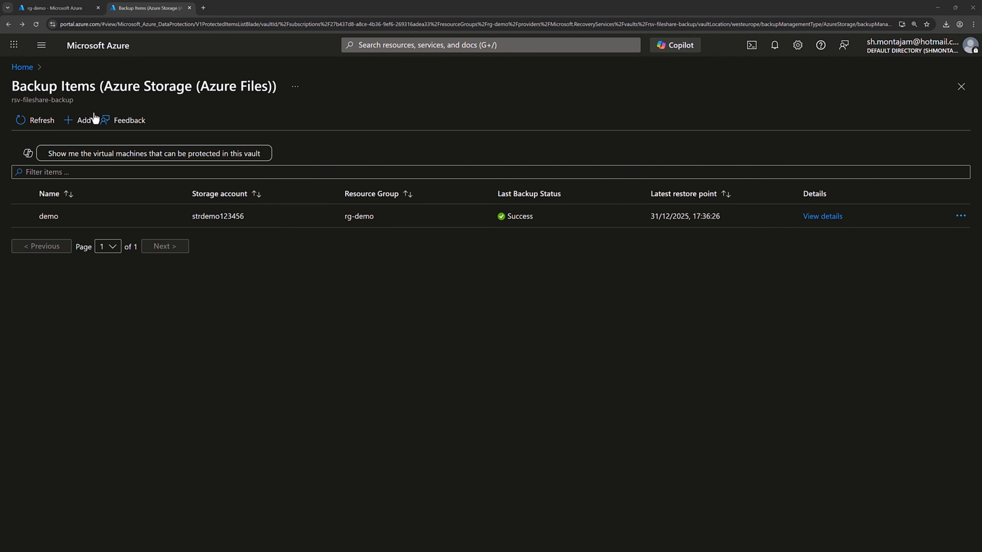
- Open strdemo123456 in a separate browser tab, close the Backup Items tab, and browse the files of the demo share
left_click(70, 8)
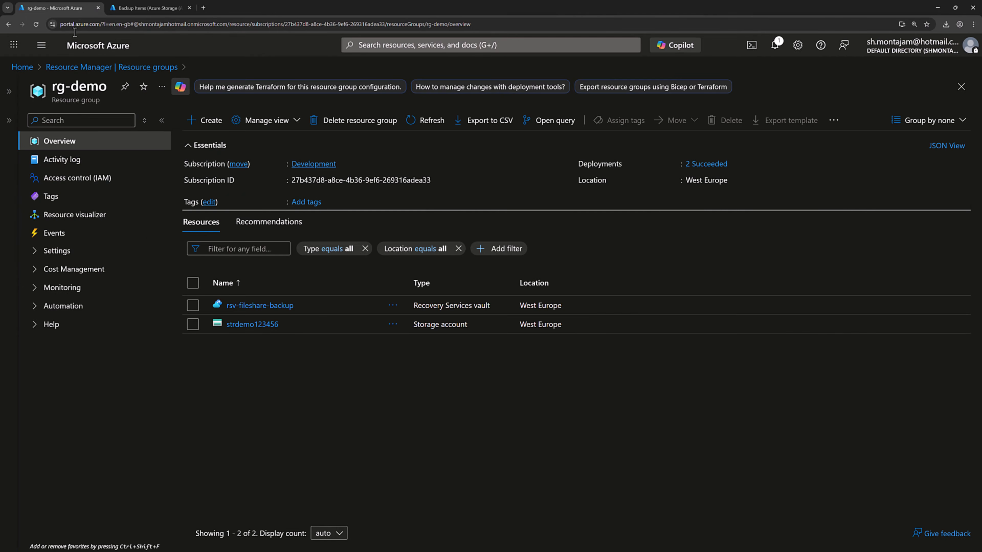
left_click(249, 325, "ctrl")
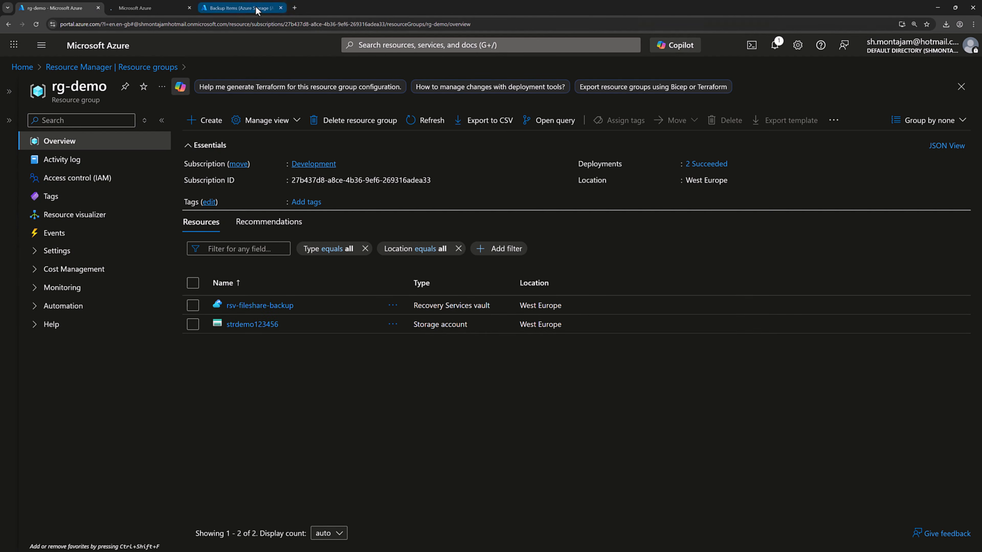
left_click(276, 9)
left_click(281, 8)
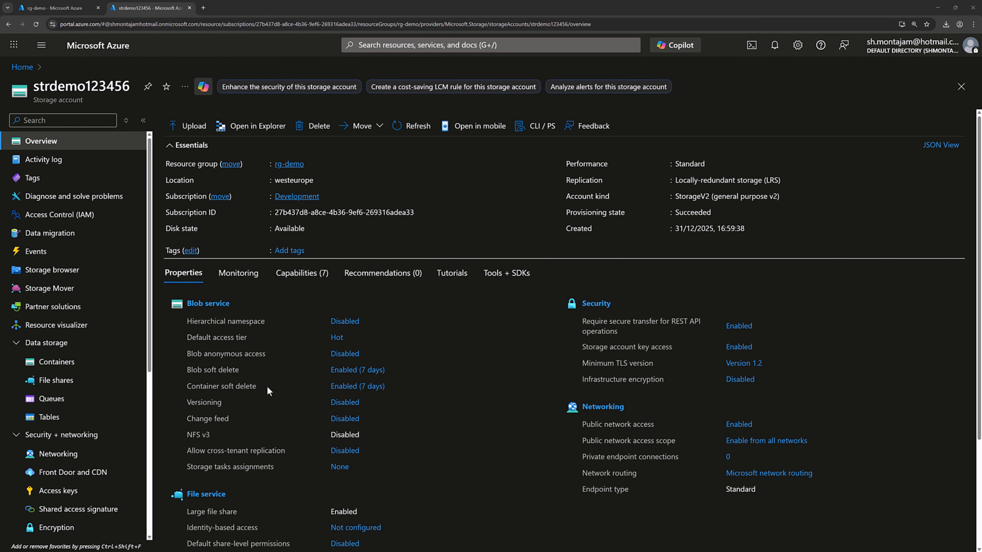
left_click(94, 380)
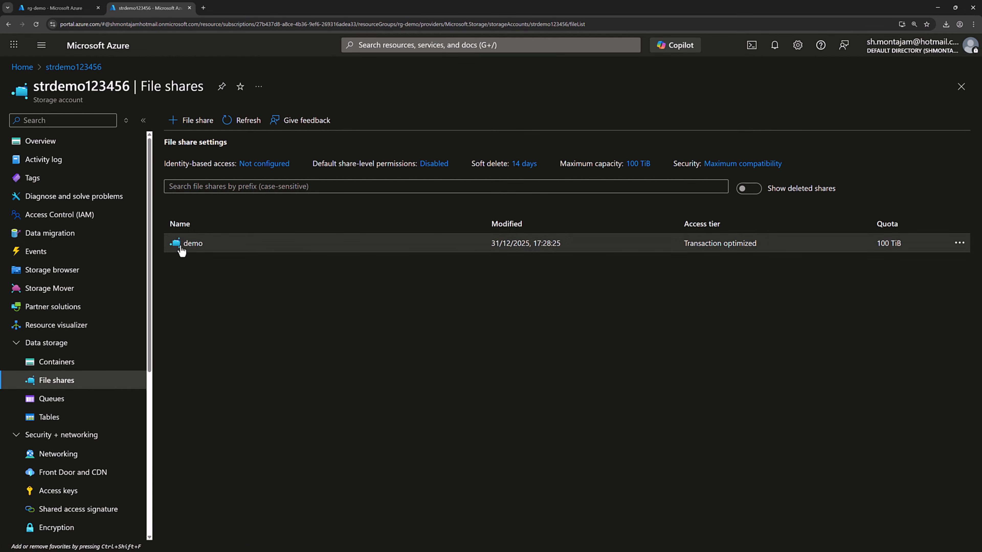
left_click(184, 251)
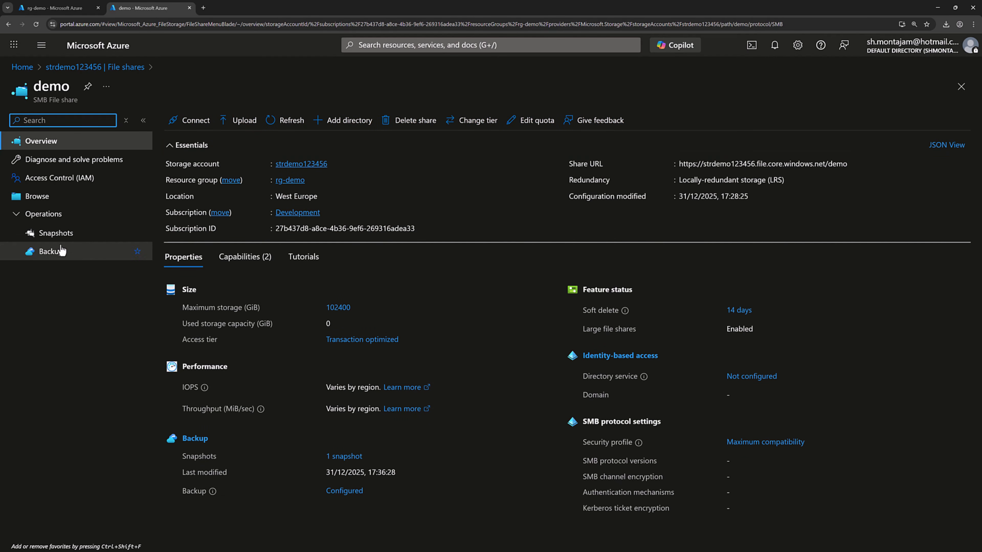
left_click(39, 197)
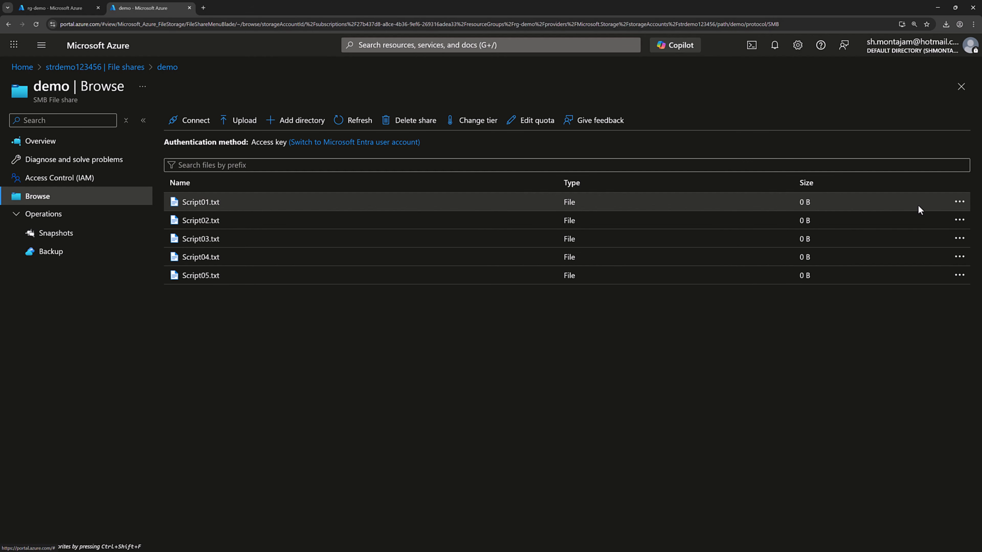
- Delete the files Script01.txt and Script02.txt from the demo share
left_click(959, 203)
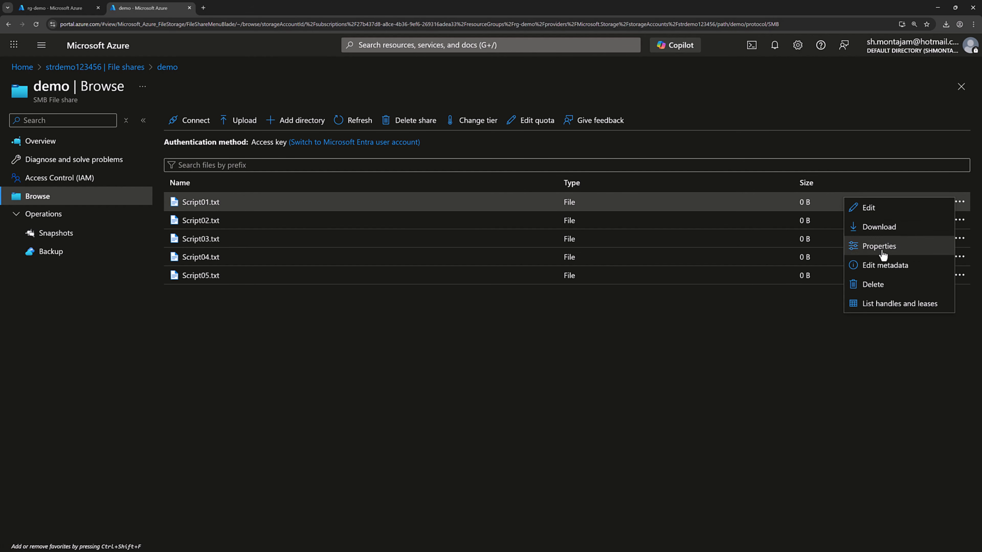
left_click(878, 286)
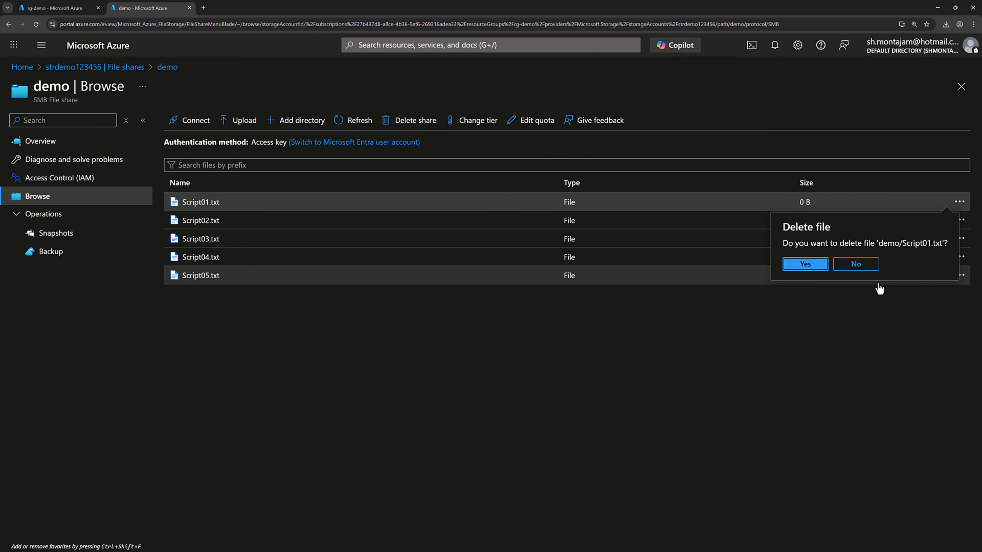
left_click(803, 266)
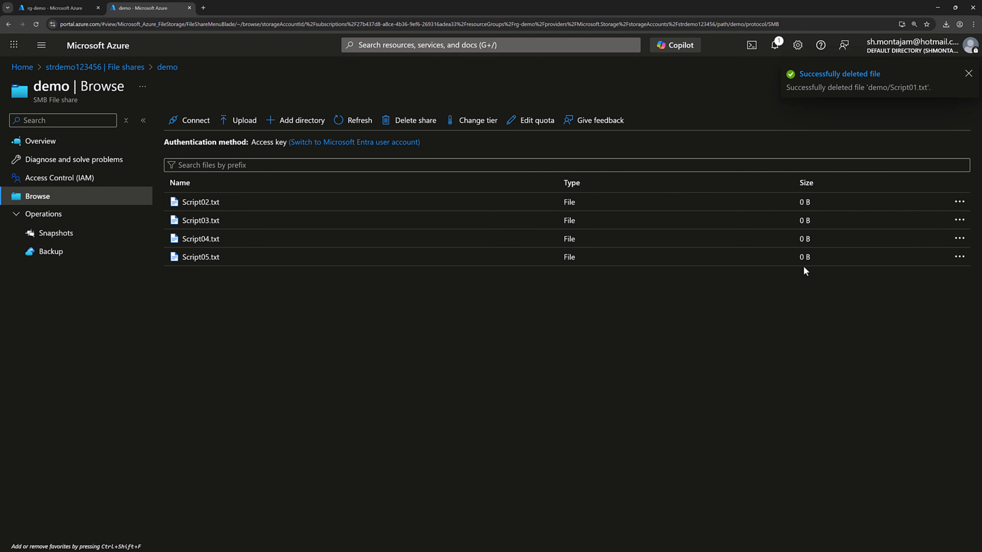
left_click(959, 202)
left_click(876, 289)
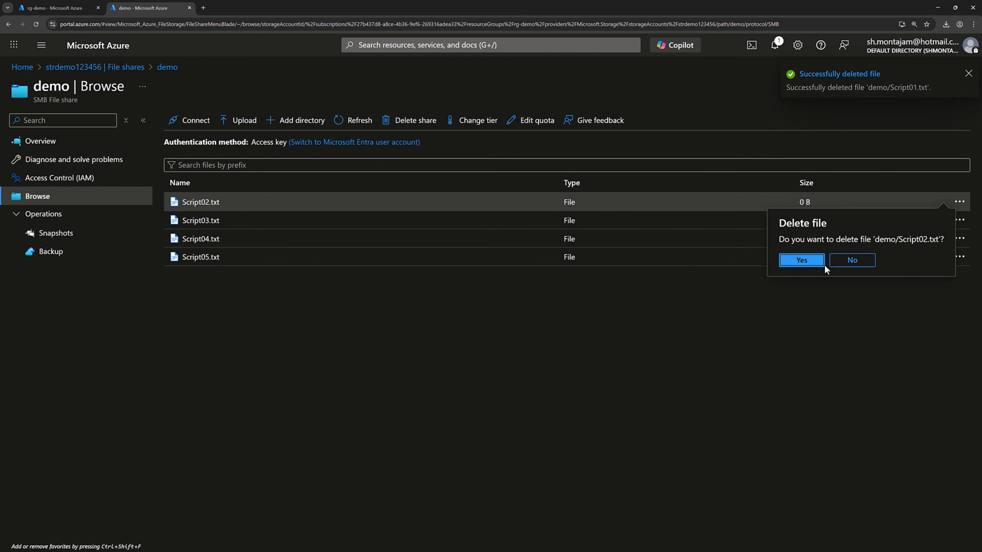
left_click(807, 259)
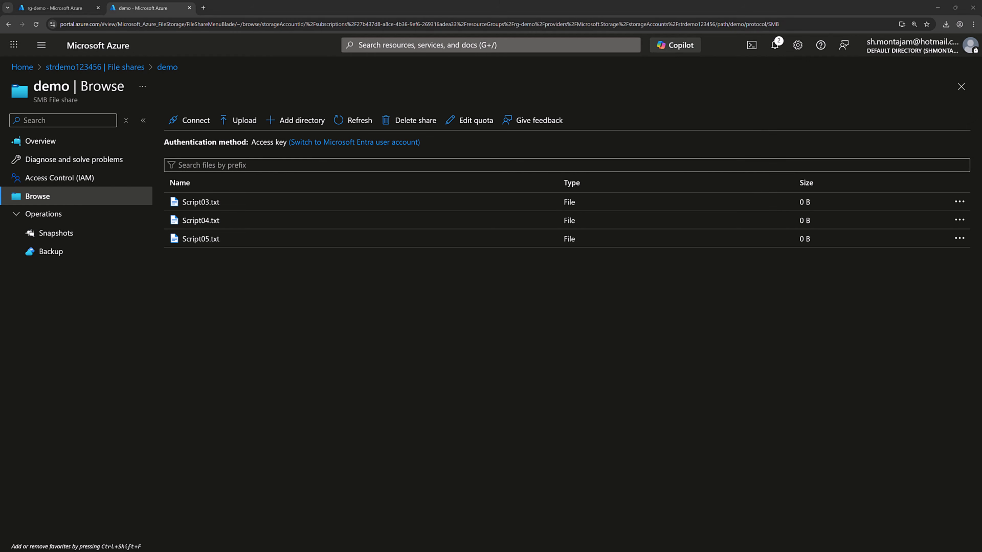
- Examine the full-share restore options of the demo share, including its restore points and the Alternate Location destination settings
left_click(43, 256)
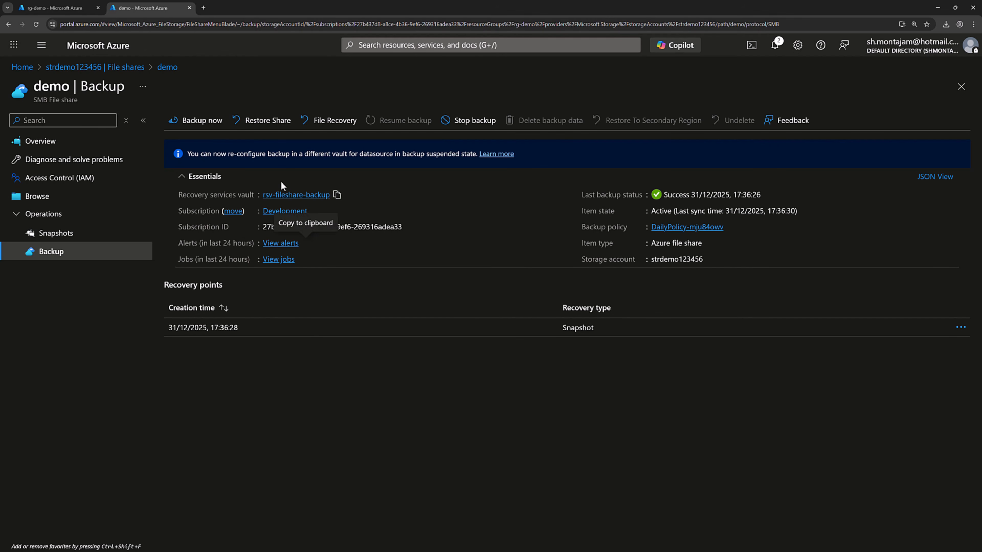
left_click(268, 124)
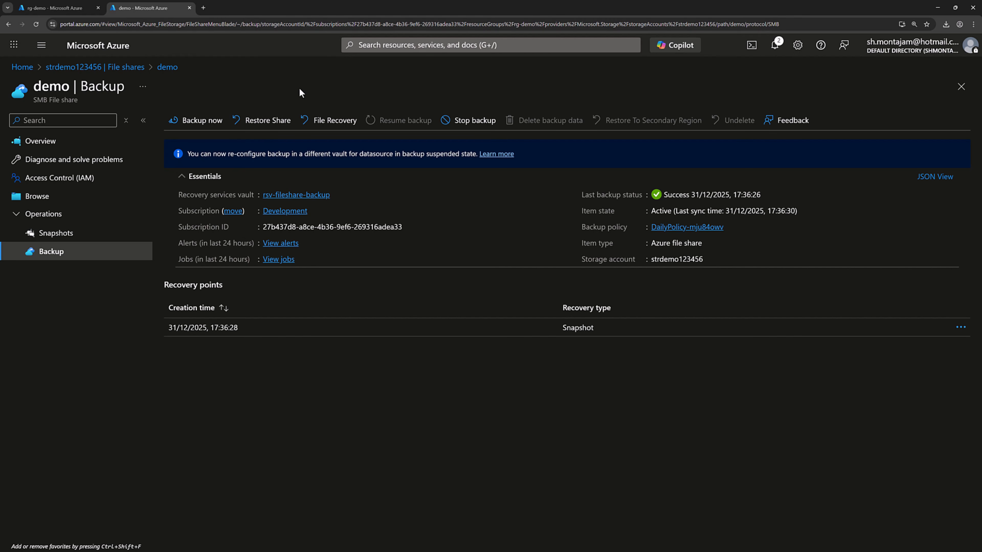
left_click(268, 121)
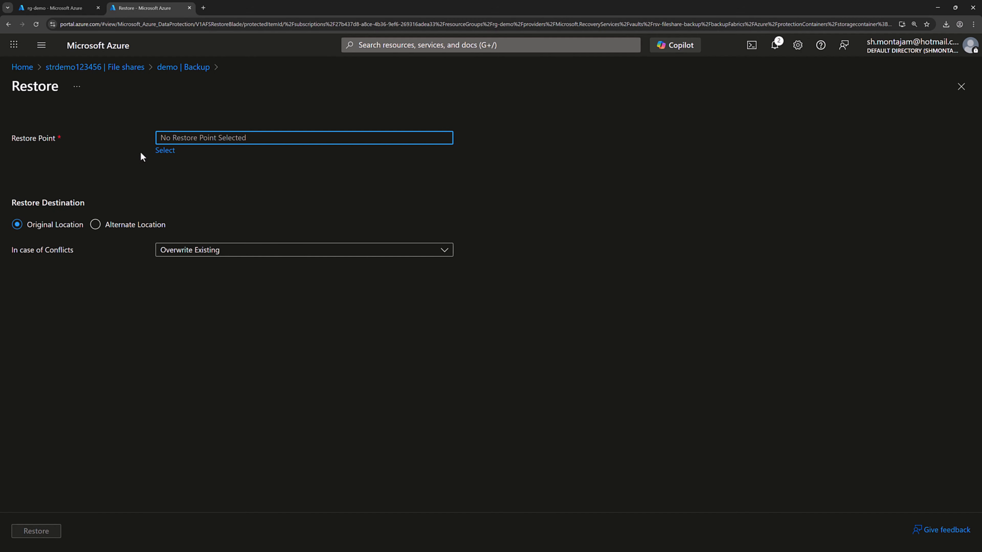
left_click(162, 152)
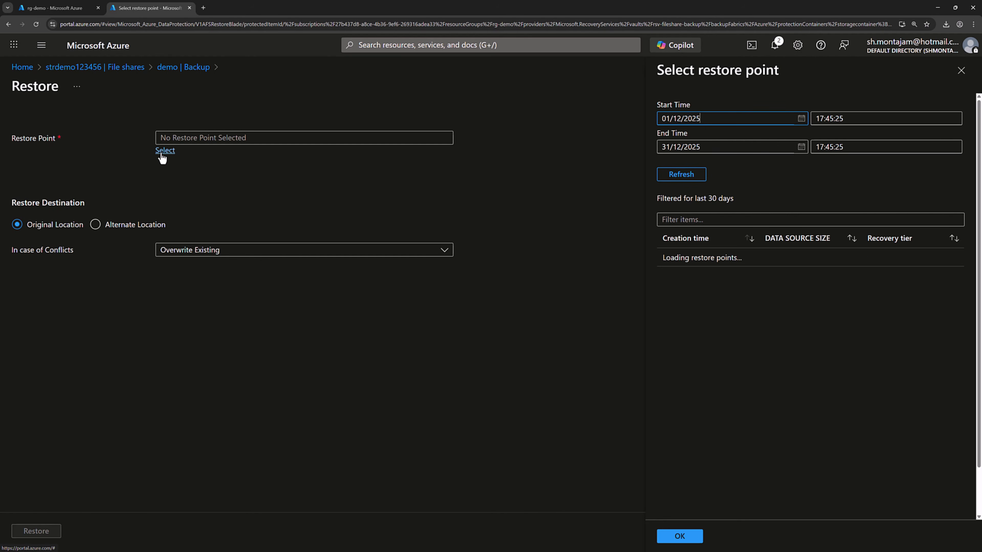
left_click(706, 262)
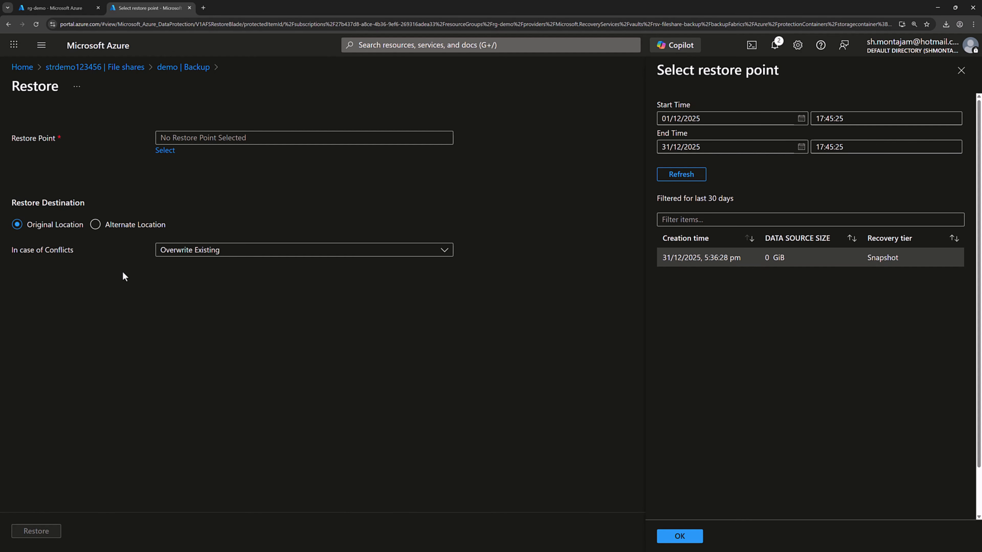
left_click(128, 225)
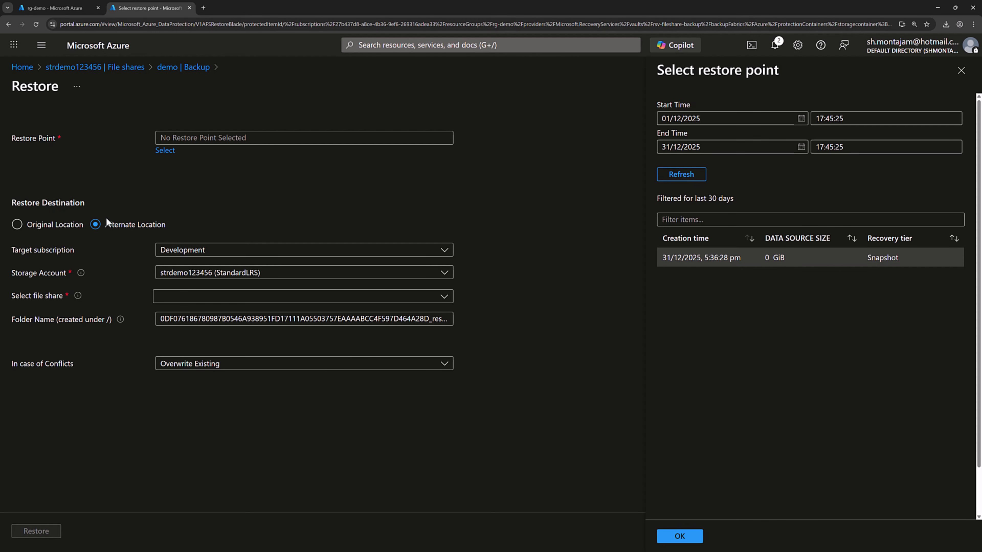
left_click(176, 68)
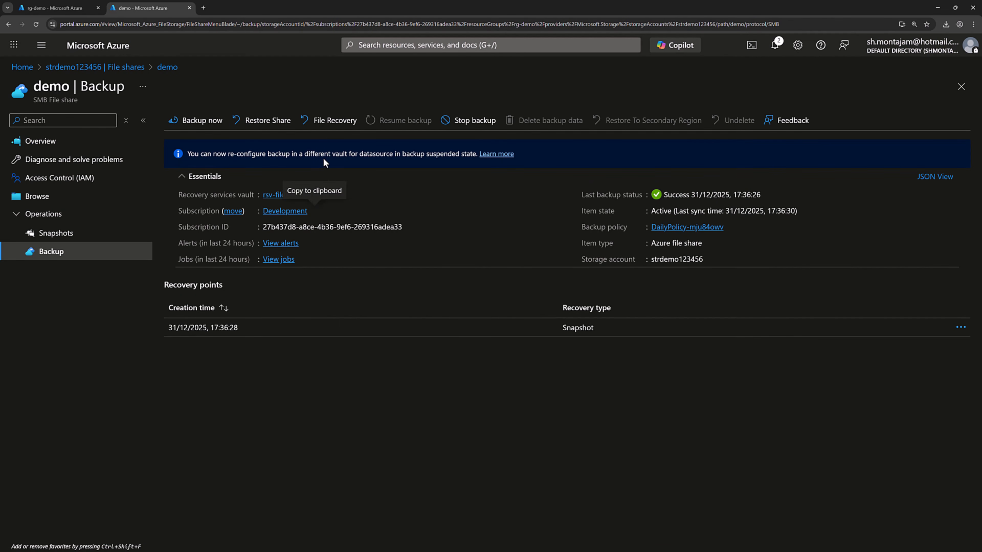
- Start a File Recovery for the demo share using the snapshot restore point of 31/12/2025, 5:36:28 pm
left_click(330, 121)
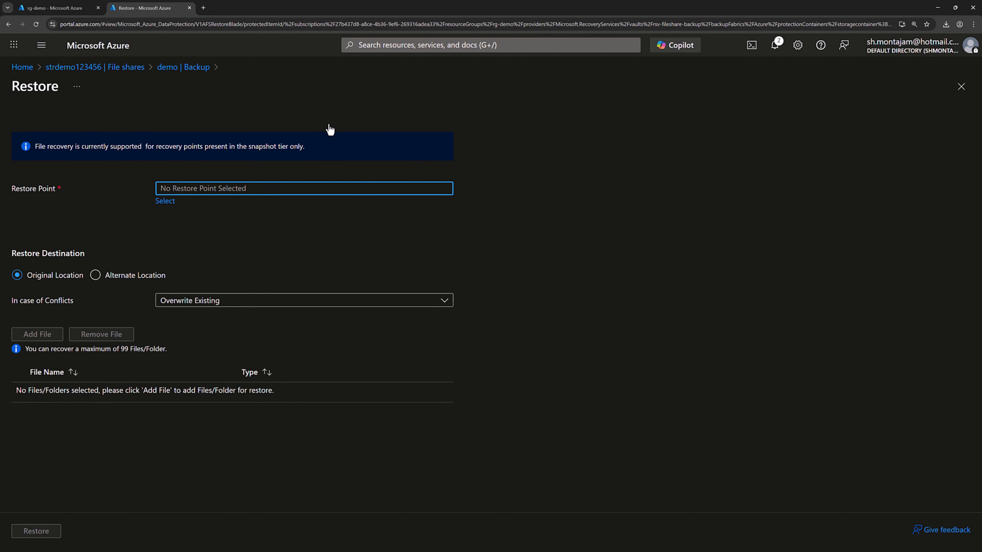
left_click(165, 201)
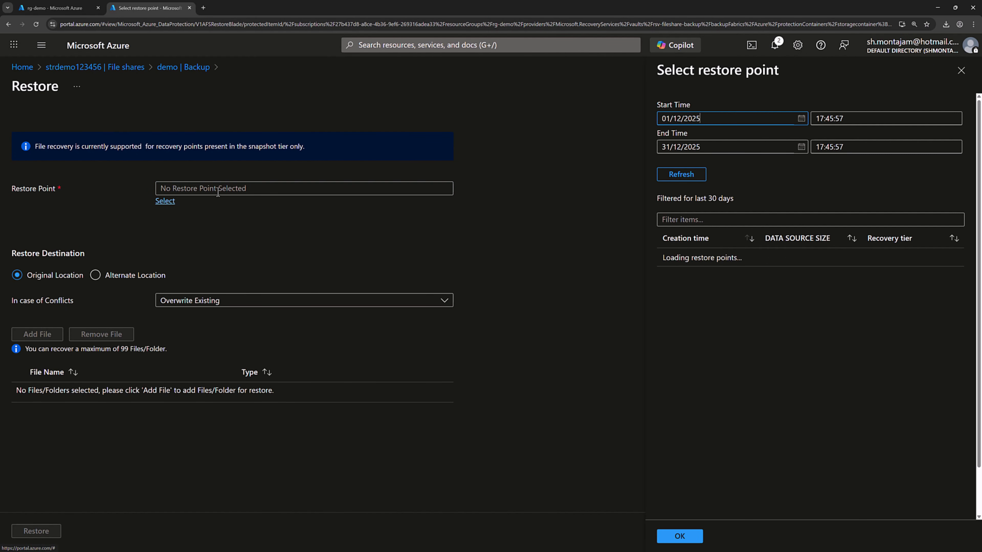
left_click(712, 260)
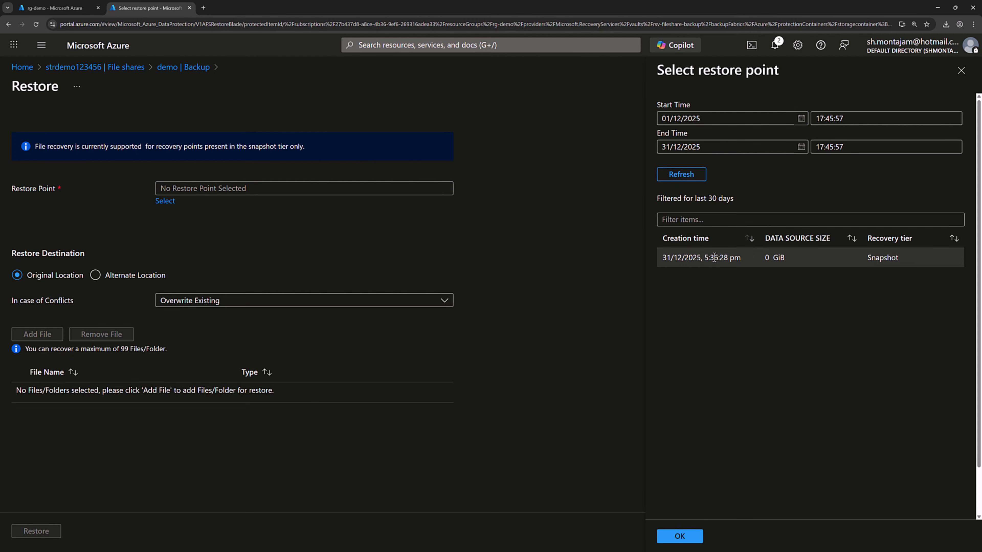
left_click(679, 535)
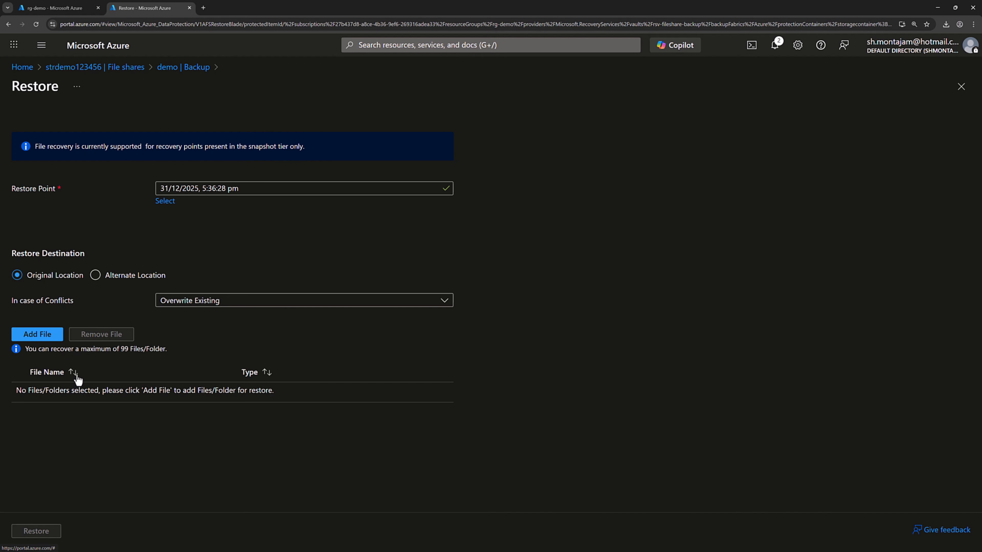
- Restore Script01.txt and Script02.txt to the original location of the demo share, and browse the share's files to check them
left_click(45, 339)
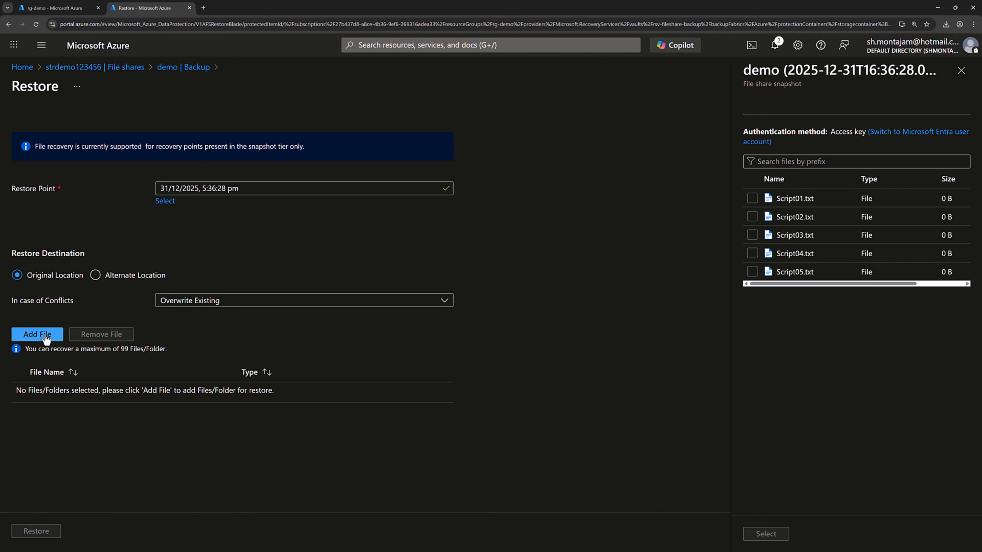
left_click(752, 199)
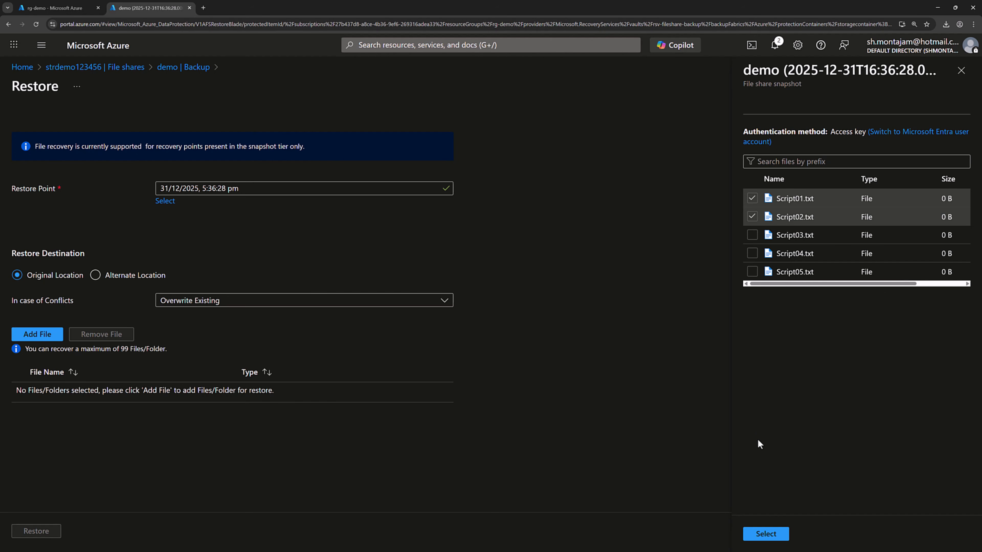
left_click(769, 538)
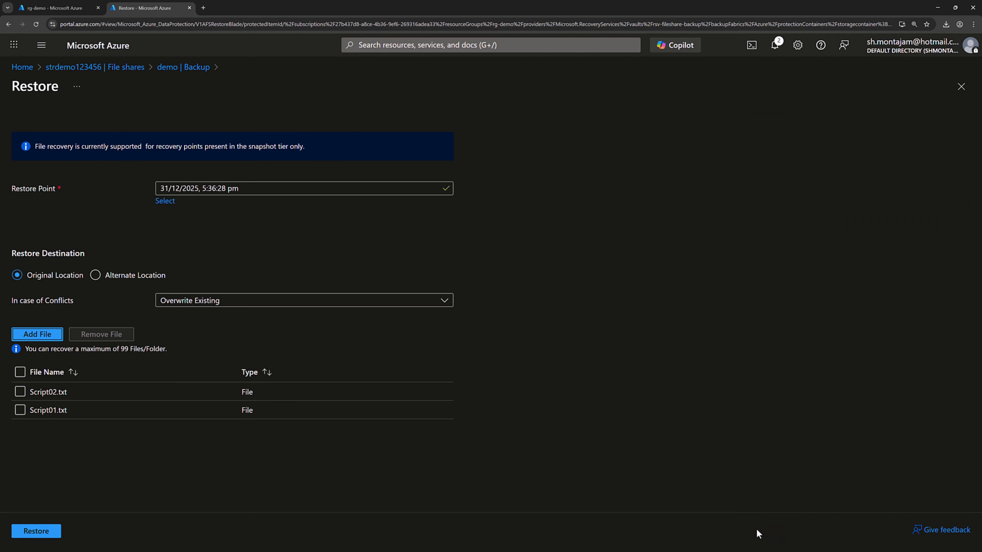
left_click(37, 531)
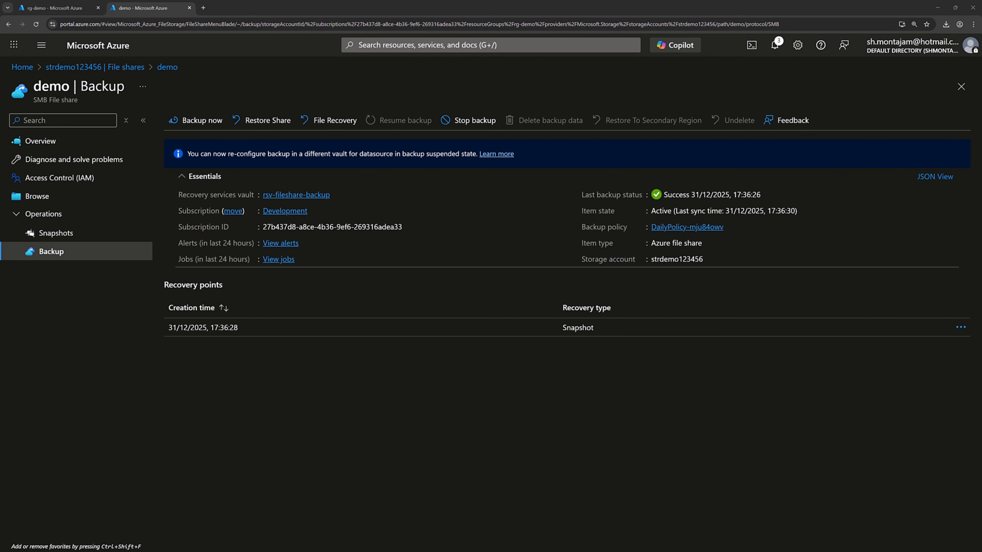
left_click(30, 198)
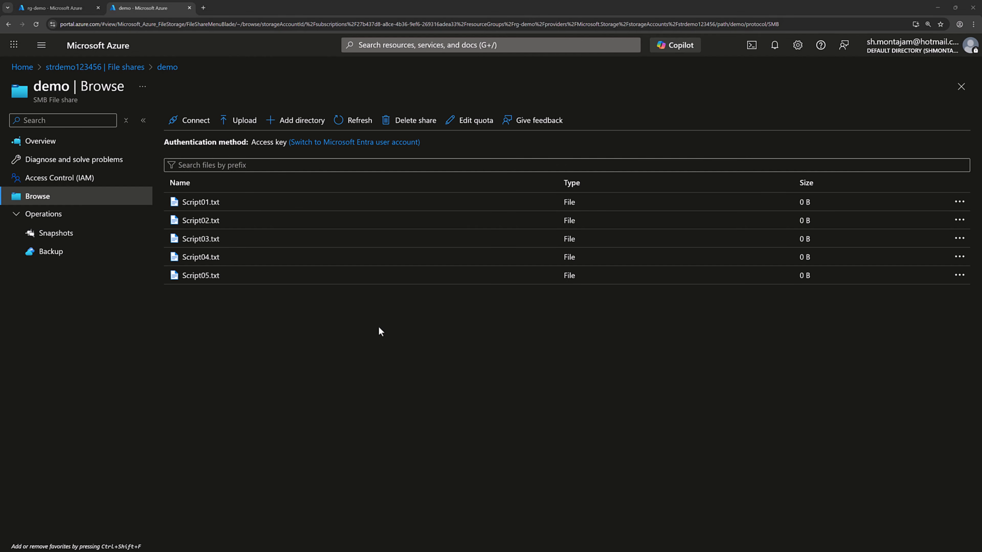
- Start stopping the backup of the demo share with the stop backup level set to Delete backup data
left_click(47, 253)
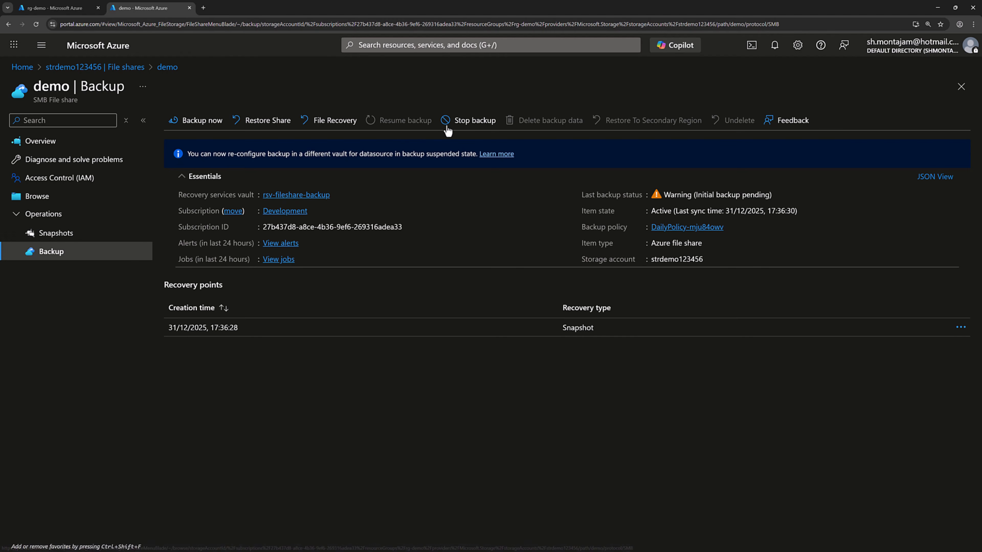
left_click(471, 128)
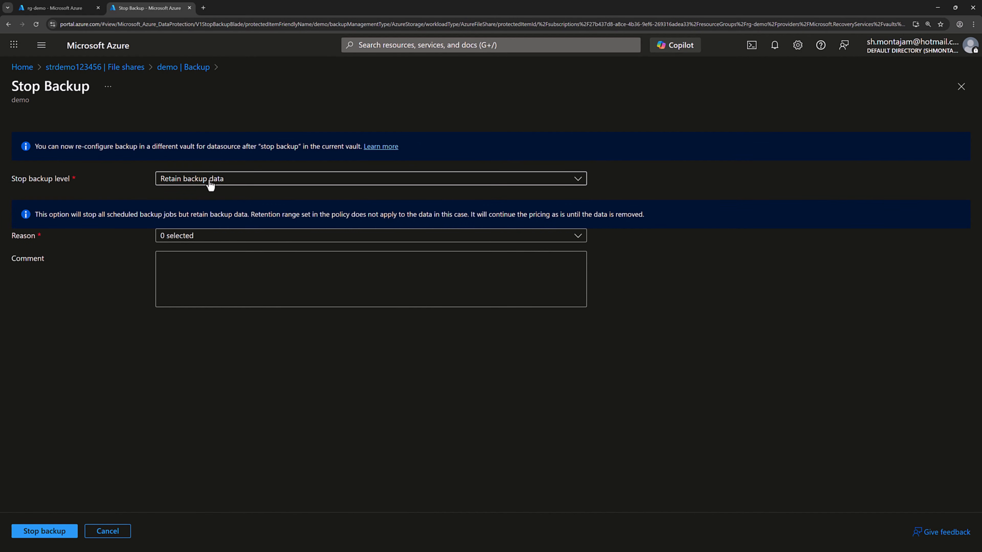
left_click(210, 181)
left_click(187, 215)
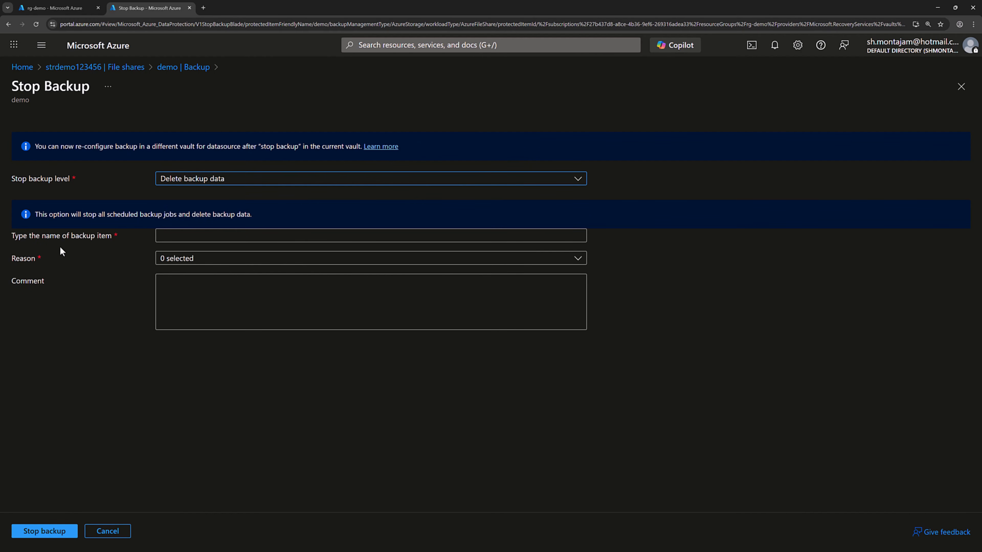
- Confirm the backup item name as demo, choose Others as the reason, and stop the backup
left_click(173, 233)
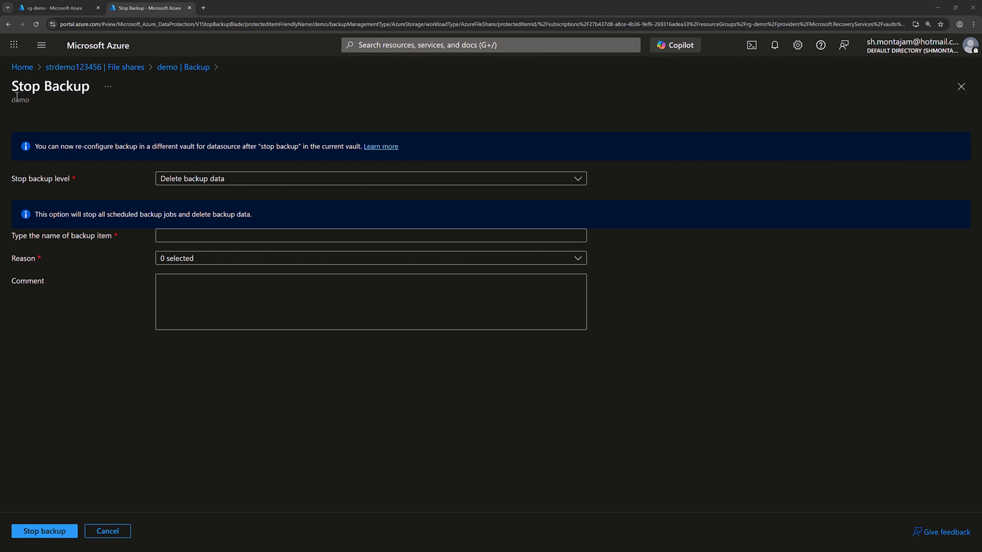
double_click(17, 99)
key("ctrl+c")
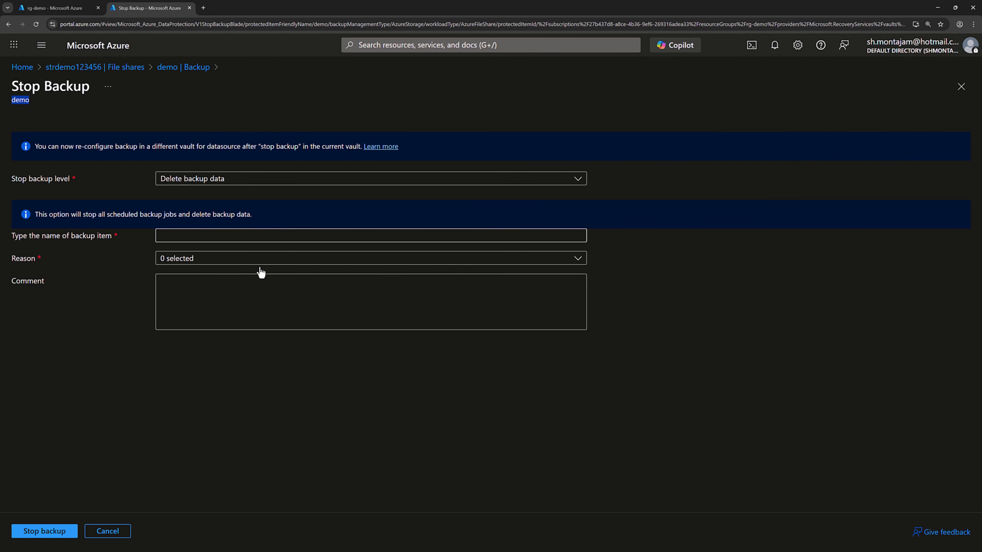
left_click(255, 235)
key("ctrl+v")
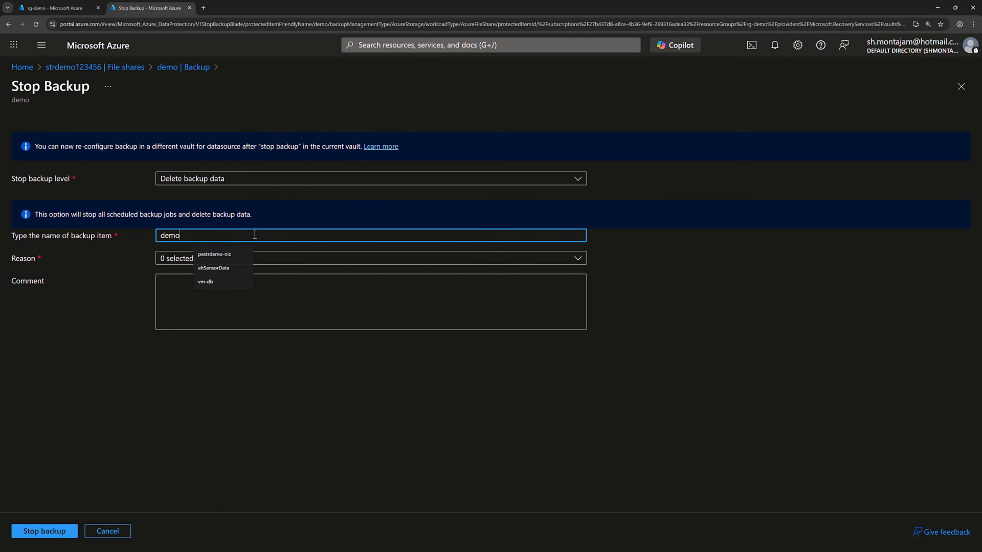
left_click(233, 260)
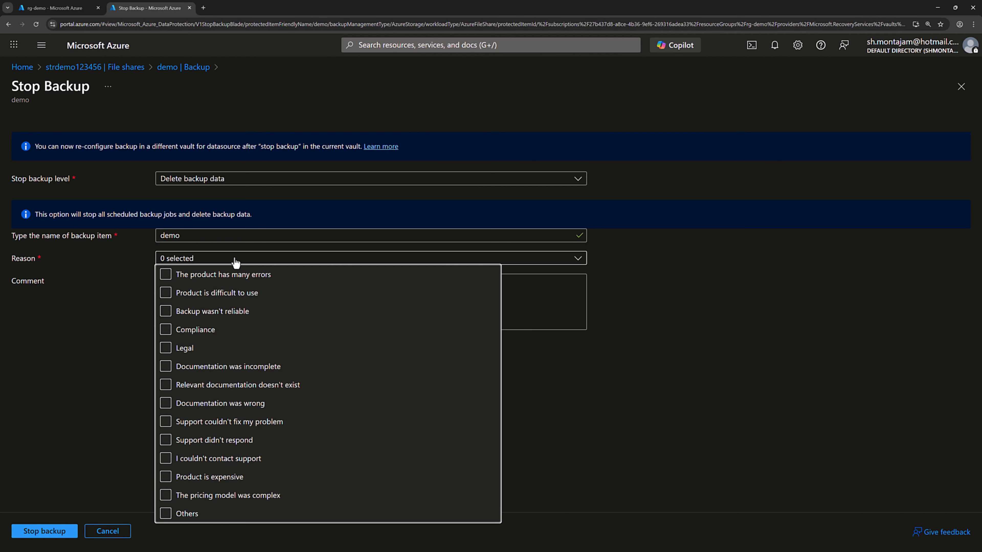
left_click(189, 518)
left_click(25, 532)
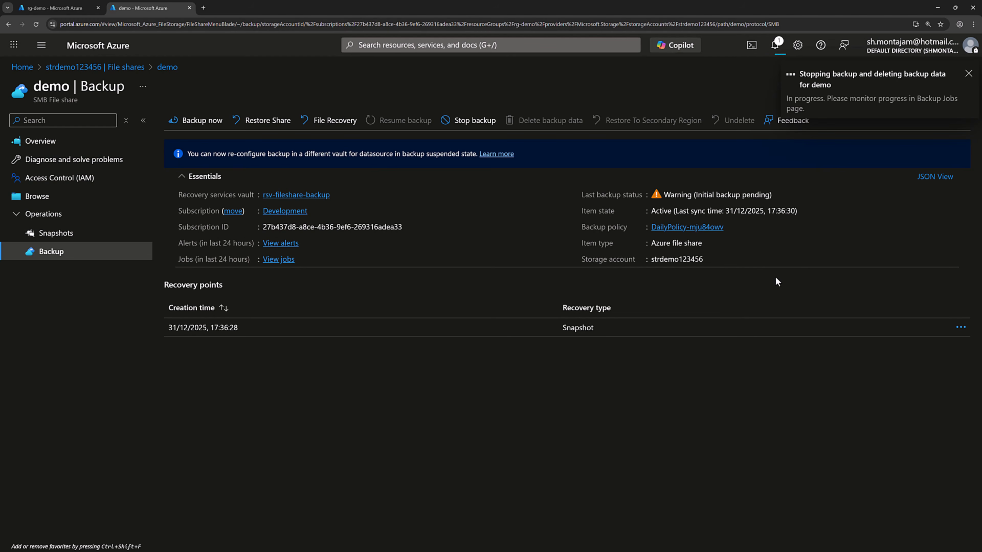